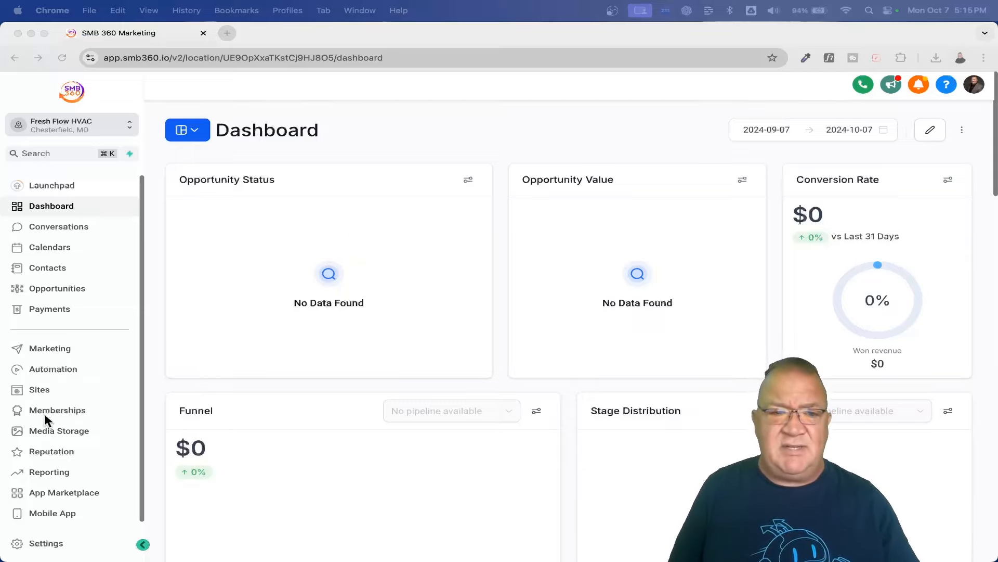
Step: Show the Reputation Review Link settings, where Google and Facebook are not yet connected
{"action": "left_click", "coordinate": [46, 452]}
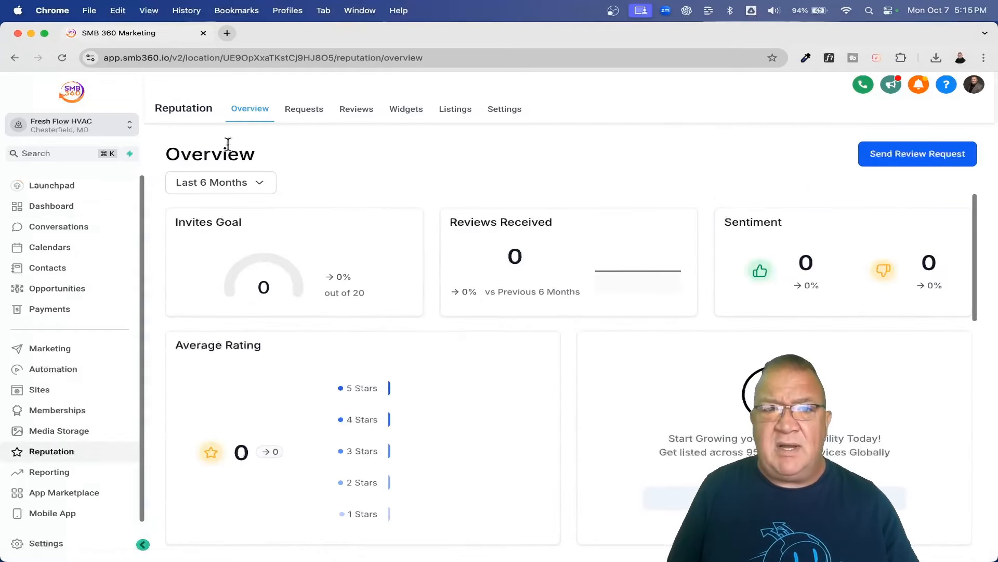
{"action": "left_click", "coordinate": [504, 112]}
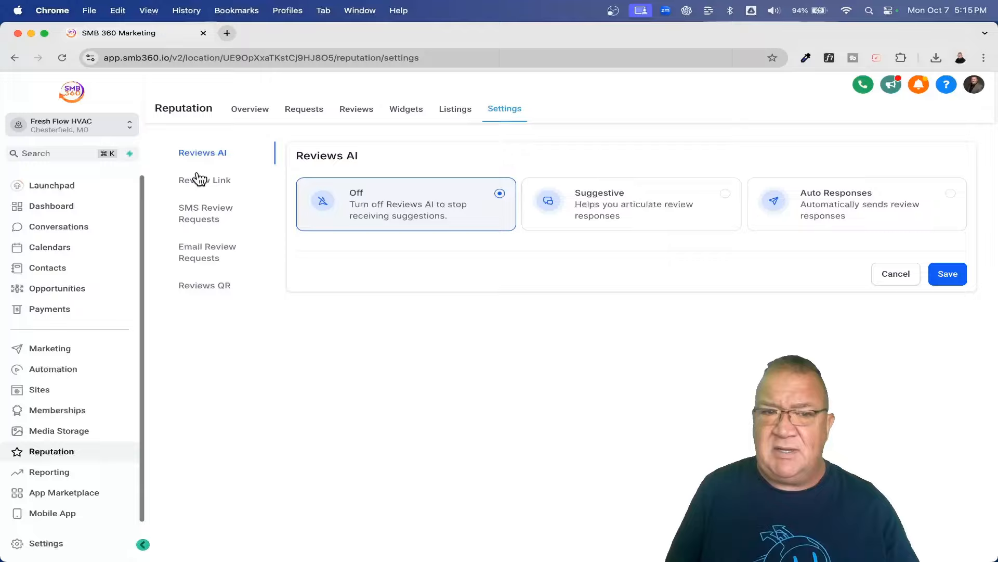
{"action": "scroll", "coordinate": [198, 175], "scroll_direction": "up", "scroll_amount": 5}
{"action": "scroll", "coordinate": [197, 178], "scroll_direction": "down", "scroll_amount": 1}
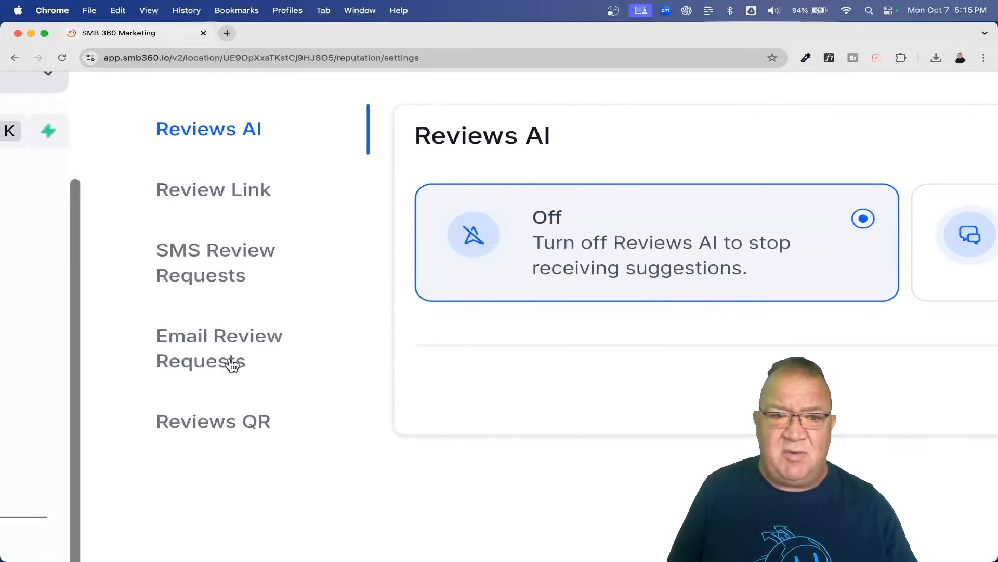
{"action": "scroll", "coordinate": [244, 419], "scroll_direction": "down", "scroll_amount": 4}
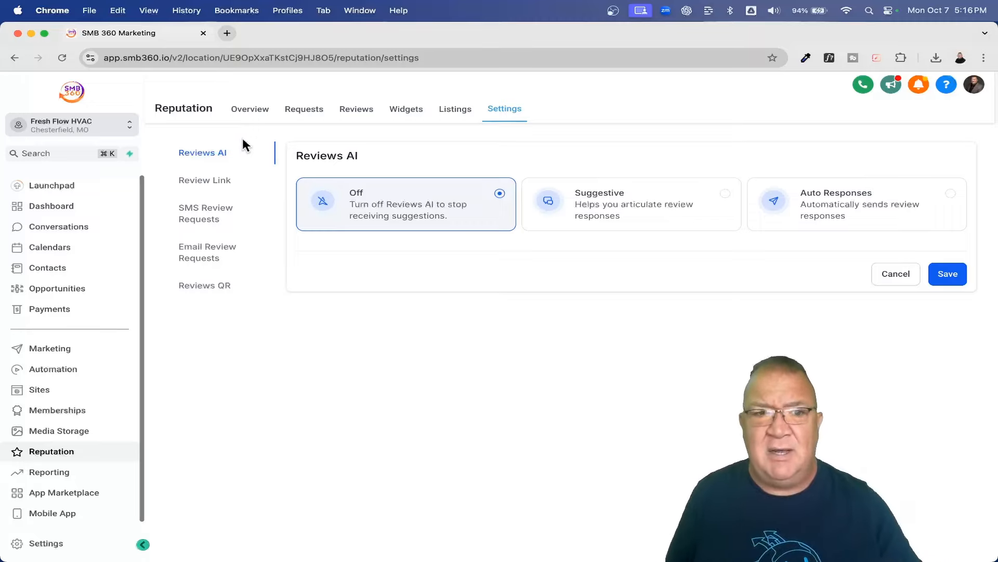
{"action": "left_click", "coordinate": [195, 183]}
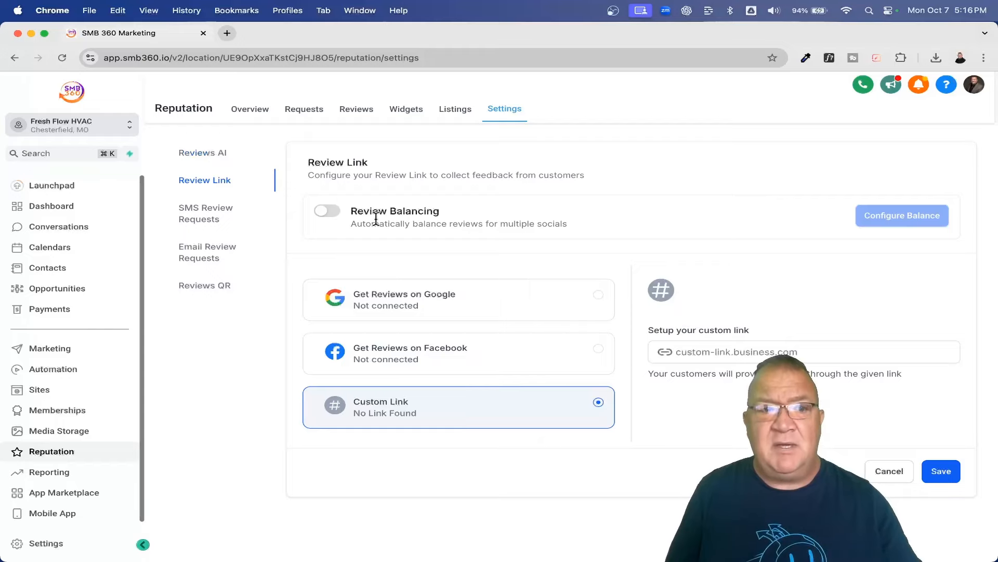
Step: Show the account Integrations page listing the unconnected Google, Facebook, QuickBooks and Stripe connectors
{"action": "left_click", "coordinate": [52, 543]}
{"action": "scroll", "coordinate": [67, 479], "scroll_direction": "down", "scroll_amount": 5}
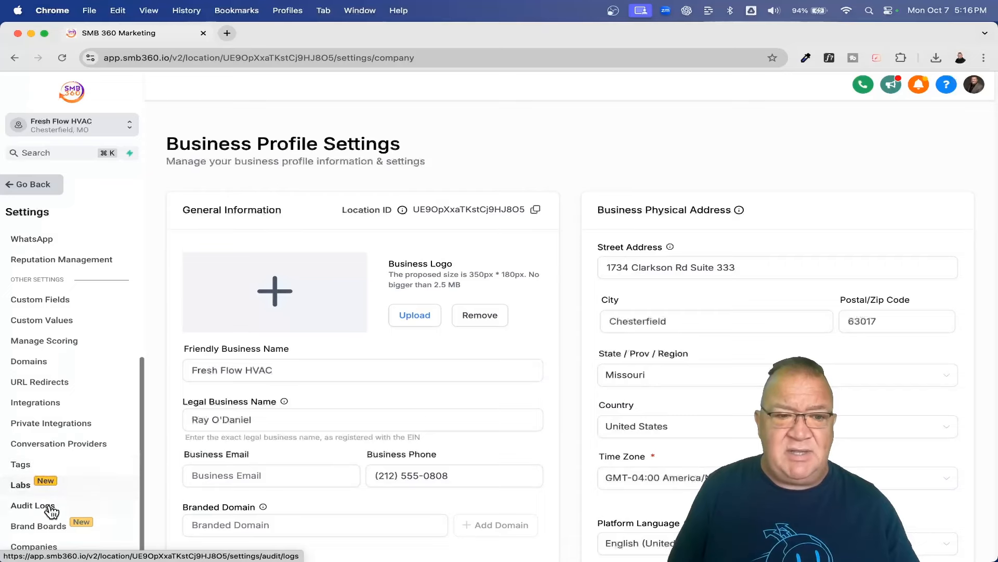
{"action": "left_click", "coordinate": [42, 402]}
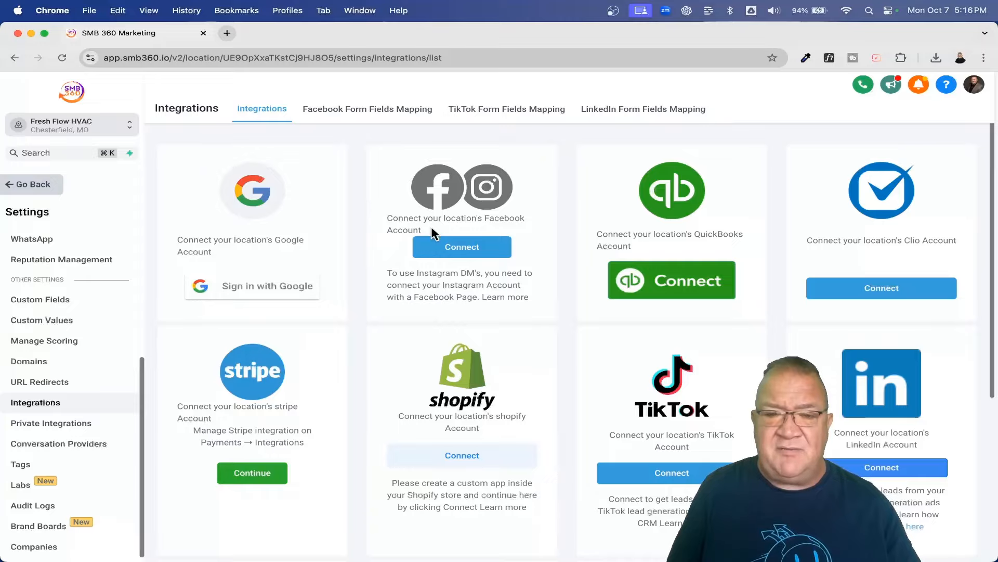
{"action": "scroll", "coordinate": [431, 228], "scroll_direction": "up", "scroll_amount": 5}
{"action": "scroll", "coordinate": [440, 273], "scroll_direction": "left", "scroll_amount": 5}
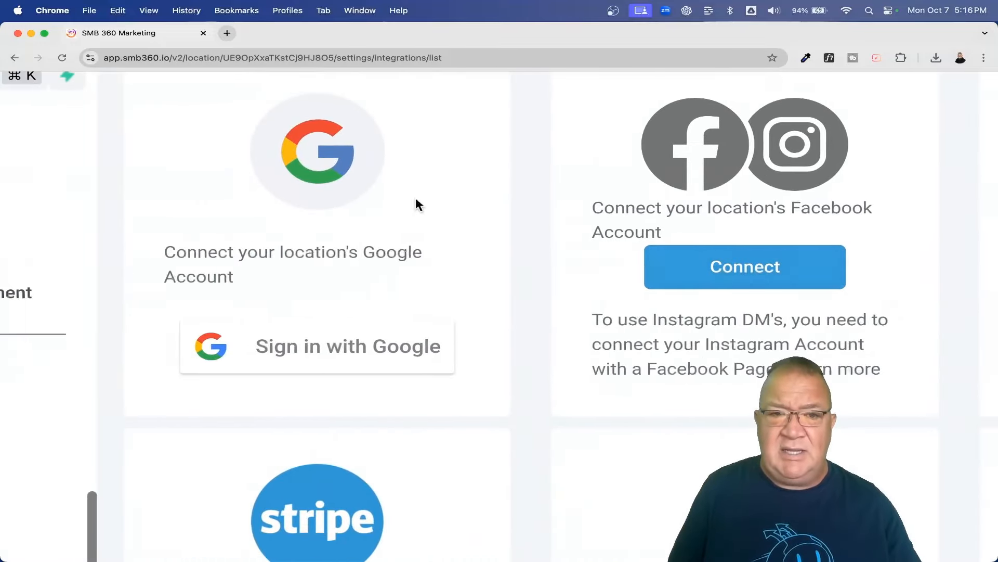
{"action": "scroll", "coordinate": [580, 312], "scroll_direction": "right", "scroll_amount": 10}
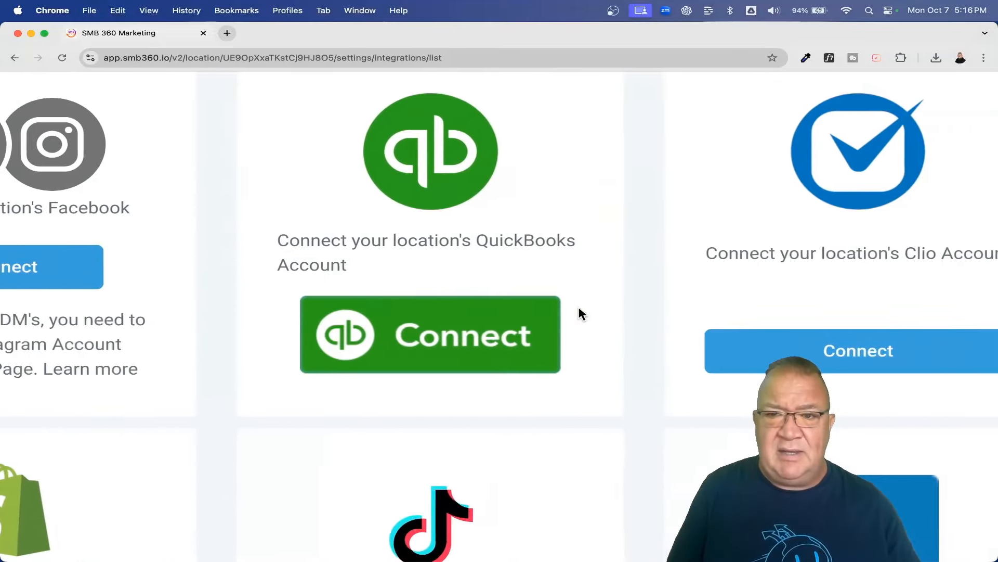
{"action": "scroll", "coordinate": [578, 305], "scroll_direction": "left", "scroll_amount": 12}
{"action": "scroll", "coordinate": [389, 267], "scroll_direction": "down", "scroll_amount": 5}
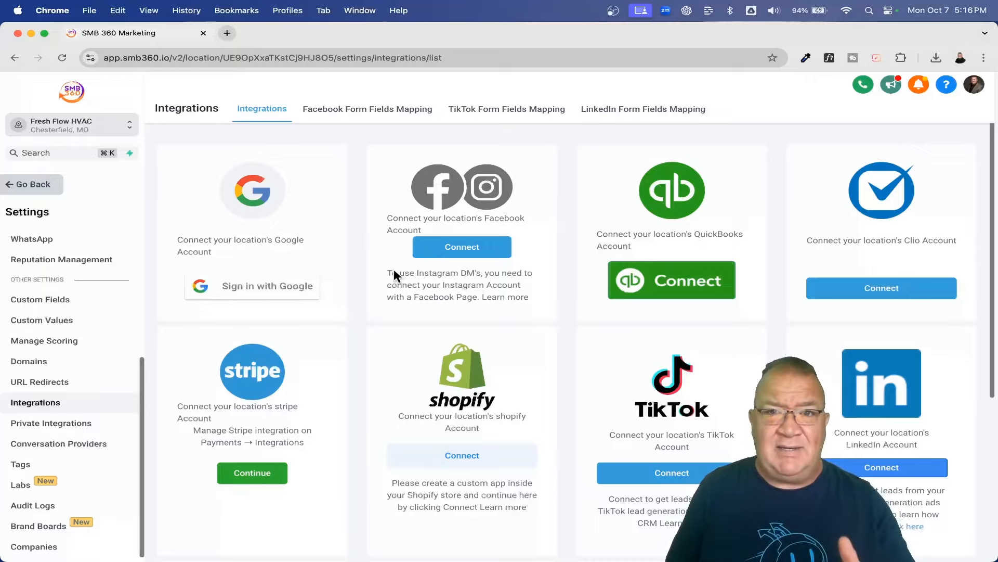
Step: Go back from Integrations to the Reputation Review Link settings
{"action": "left_click", "coordinate": [33, 184]}
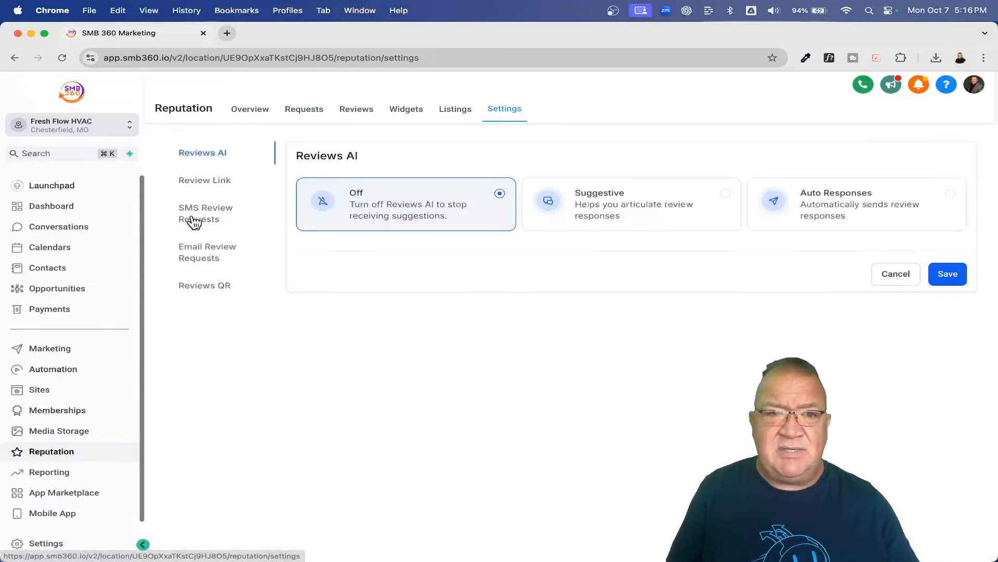
{"action": "double_click", "coordinate": [201, 180]}
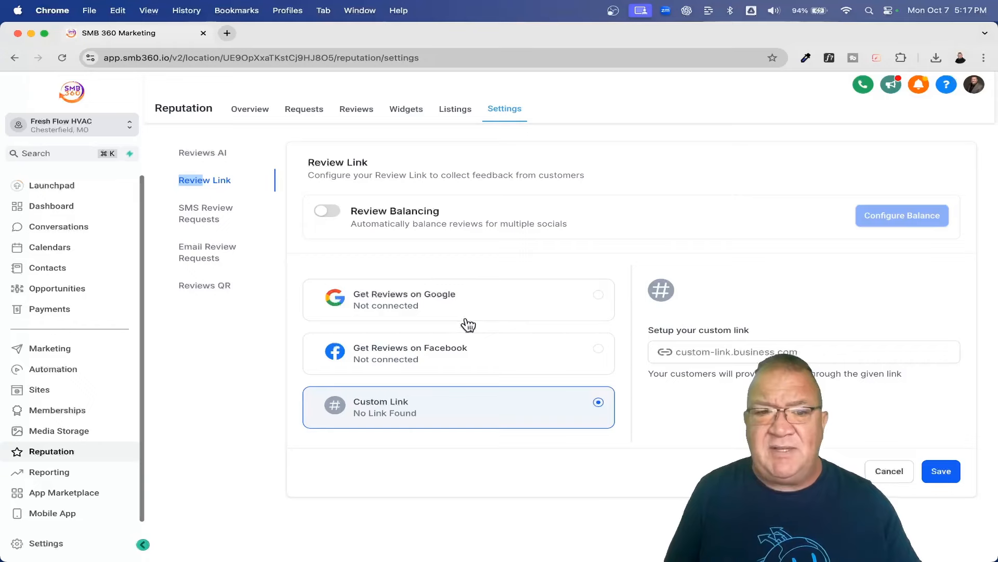
Step: Select Get Reviews on Google as the review source, after briefly trying Custom Link
{"action": "left_click", "coordinate": [476, 306]}
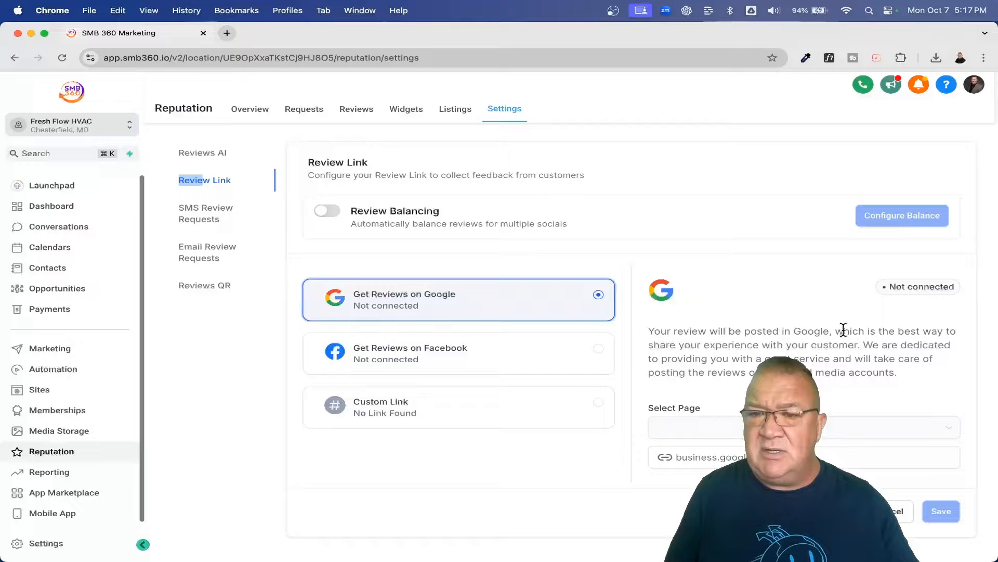
{"action": "scroll", "coordinate": [844, 330], "scroll_direction": "up", "scroll_amount": 5}
{"action": "scroll", "coordinate": [843, 330], "scroll_direction": "right", "scroll_amount": 4}
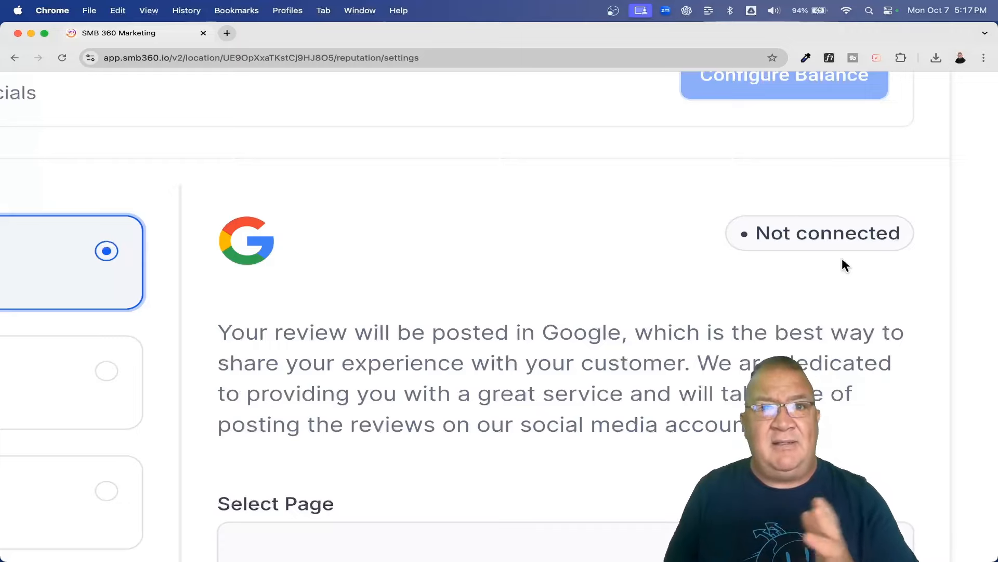
{"action": "scroll", "coordinate": [841, 260], "scroll_direction": "down", "scroll_amount": 5}
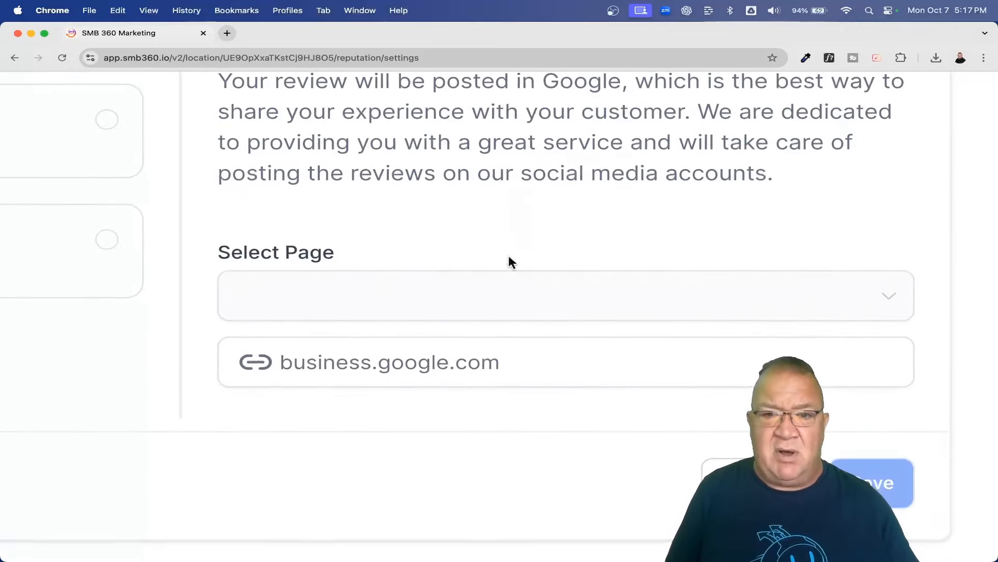
{"action": "left_click", "coordinate": [384, 368]}
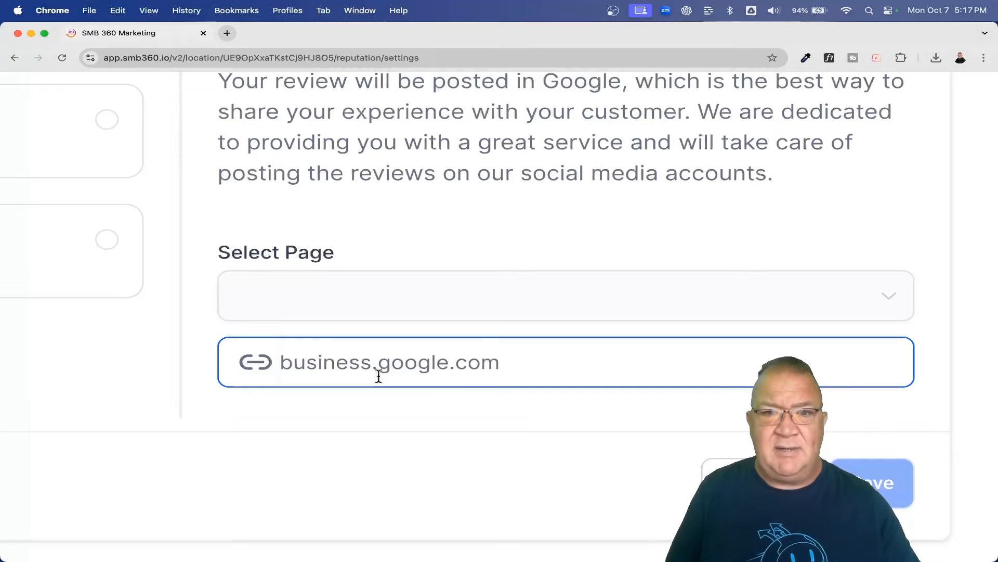
{"action": "key", "text": "super+0"}
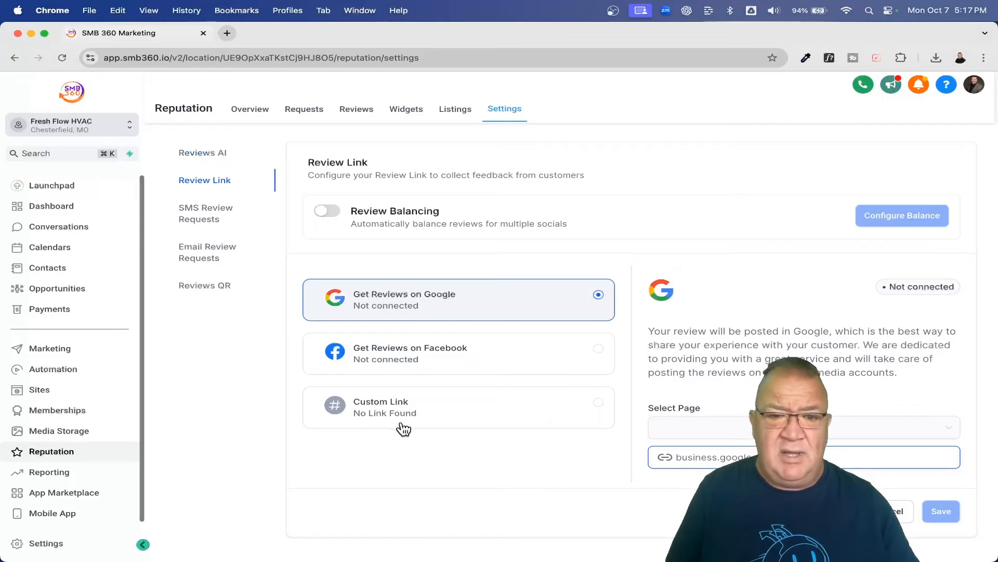
{"action": "left_click", "coordinate": [382, 412]}
{"action": "left_click", "coordinate": [409, 316]}
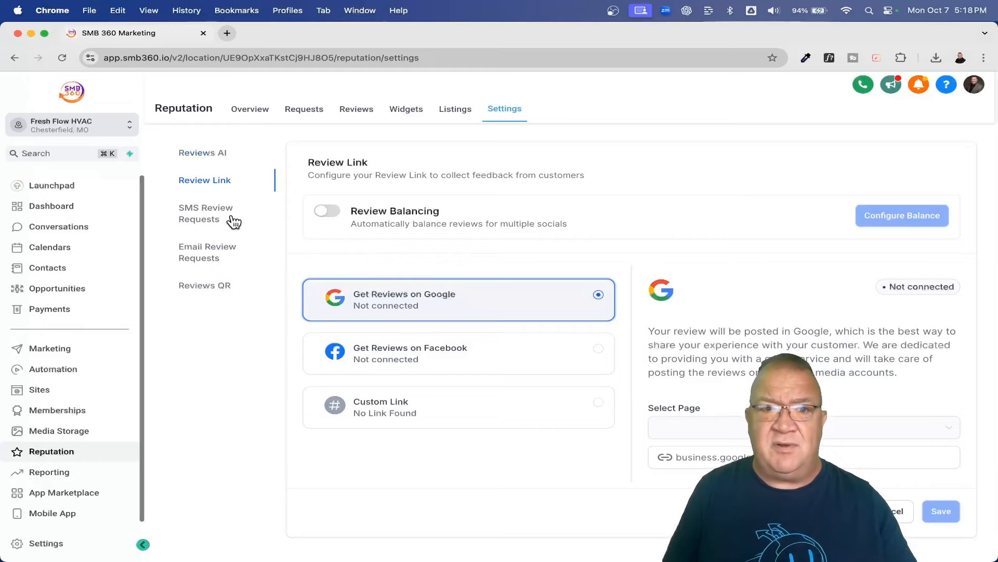
{"action": "left_click", "coordinate": [195, 214]}
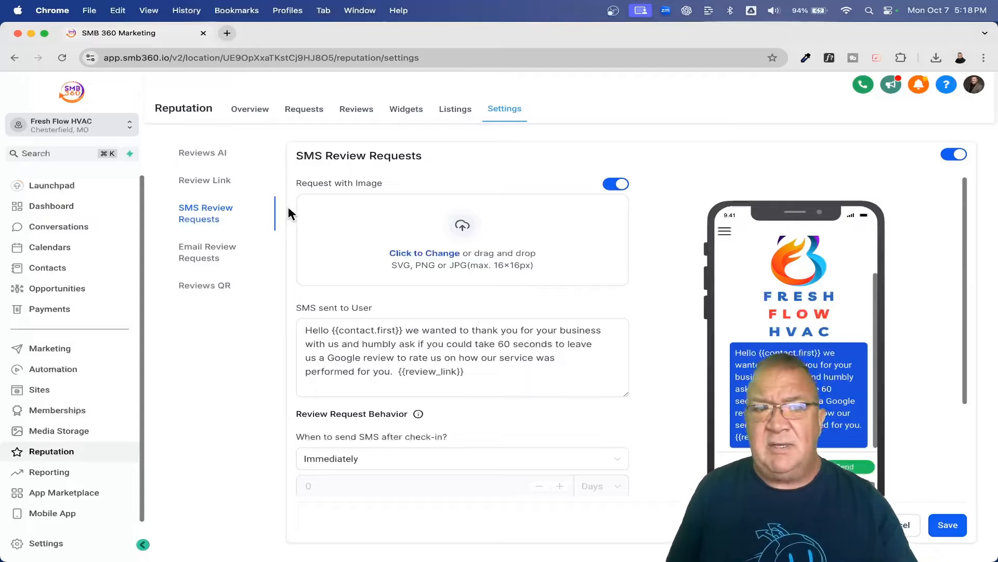
{"action": "left_click", "coordinate": [955, 154]}
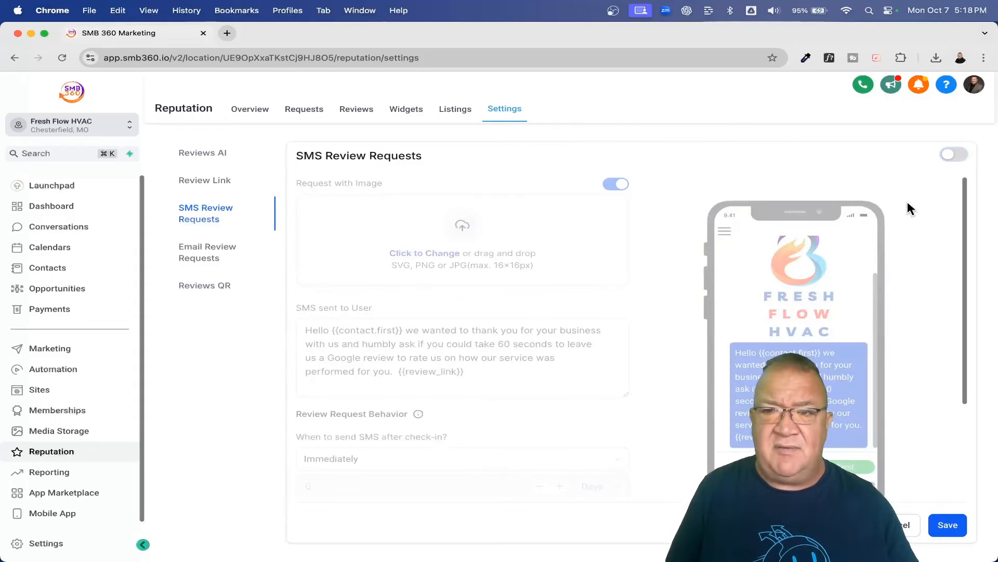
{"action": "left_click", "coordinate": [951, 155]}
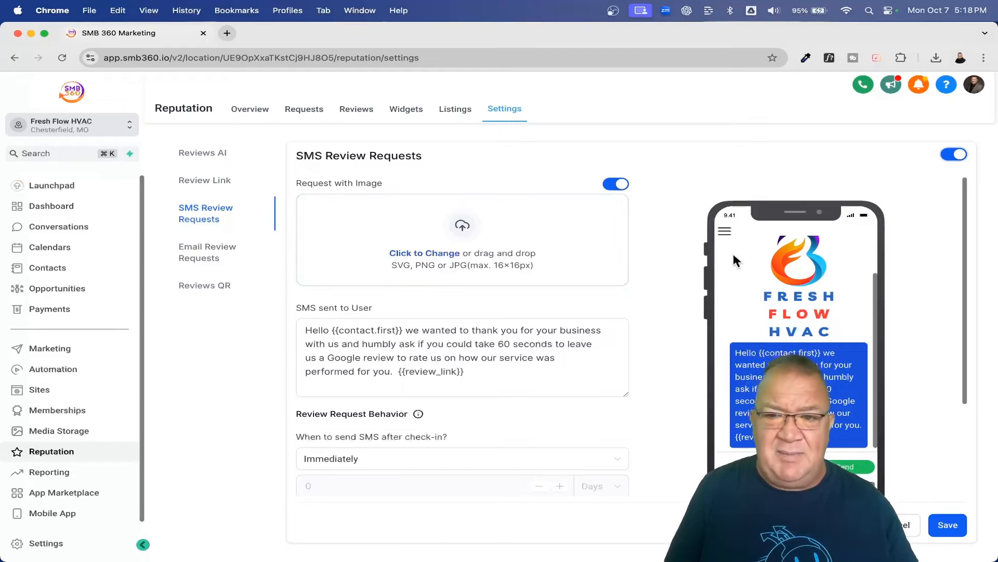
{"action": "scroll", "coordinate": [799, 297], "scroll_direction": "up", "scroll_amount": 2}
{"action": "scroll", "coordinate": [800, 298], "scroll_direction": "down", "scroll_amount": 2}
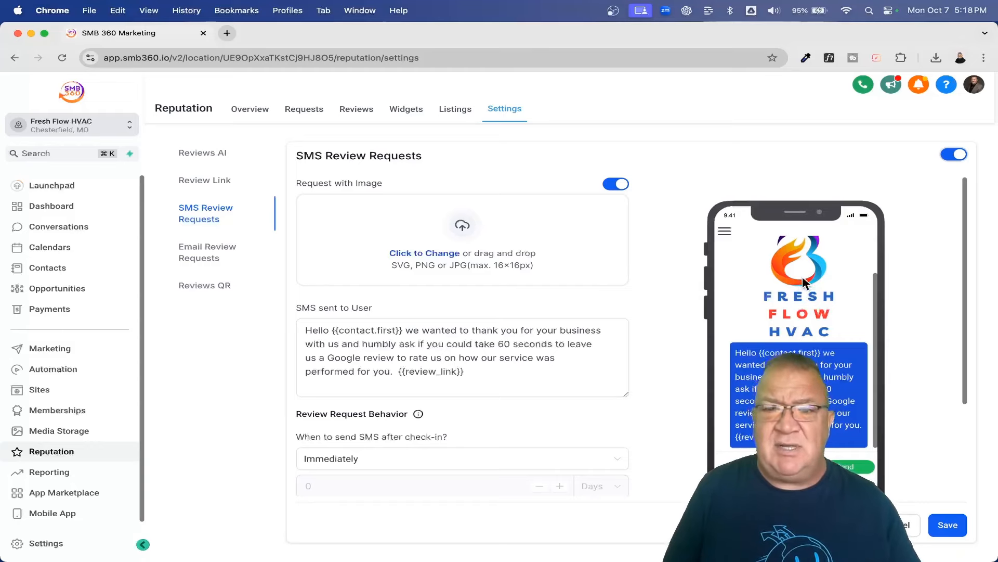
{"action": "scroll", "coordinate": [525, 255], "scroll_direction": "down", "scroll_amount": 2}
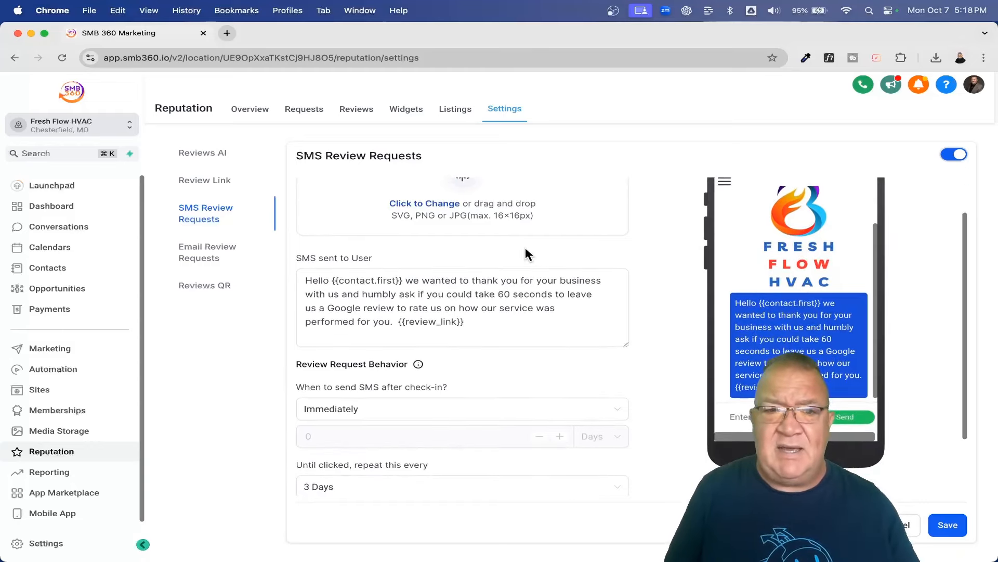
{"action": "scroll", "coordinate": [526, 254], "scroll_direction": "up", "scroll_amount": 2}
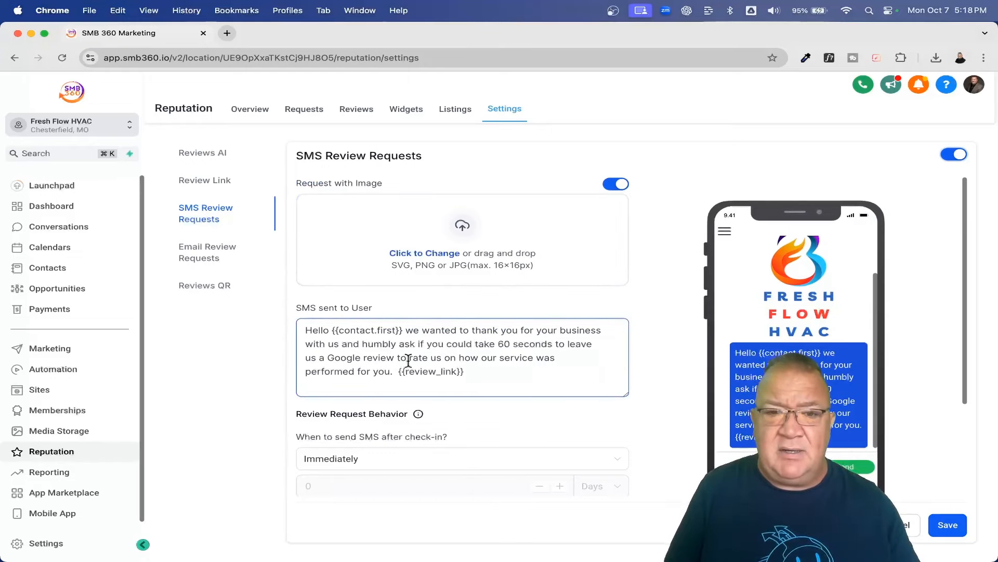
{"action": "scroll", "coordinate": [416, 357], "scroll_direction": "up", "scroll_amount": 5}
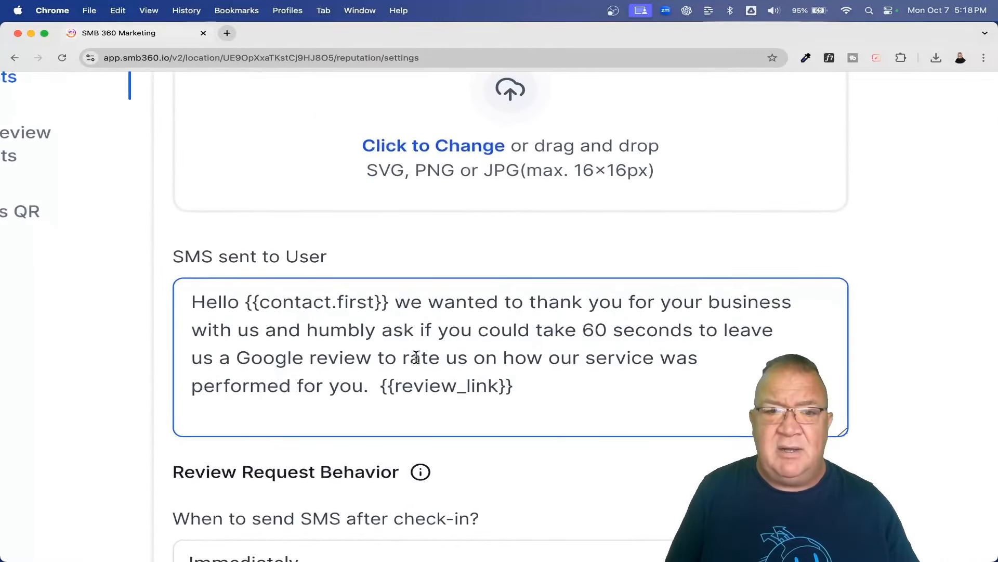
{"action": "scroll", "coordinate": [416, 356], "scroll_direction": "down", "scroll_amount": 2}
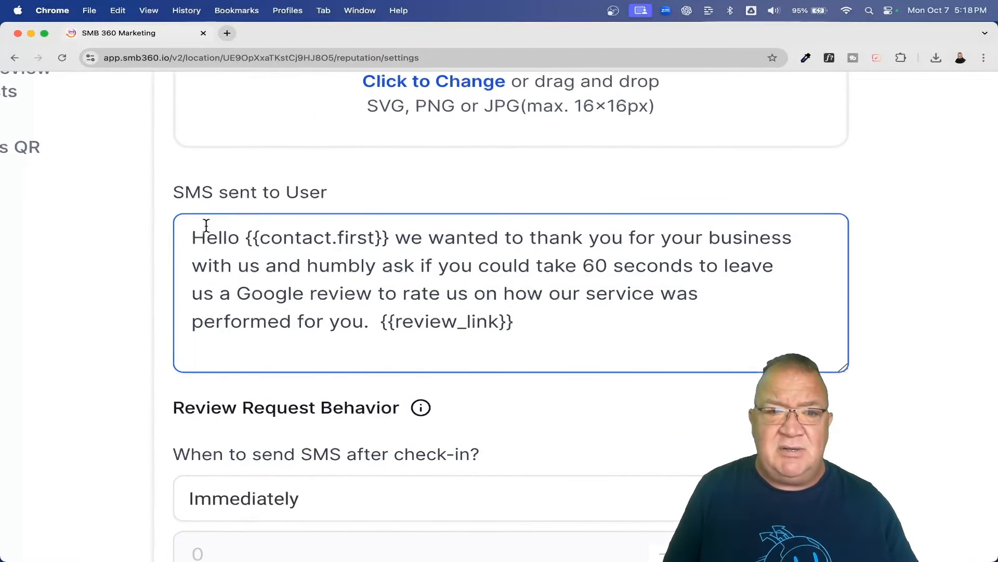
{"action": "left_click_drag", "start_coordinate": [244, 239], "coordinate": [388, 243]}
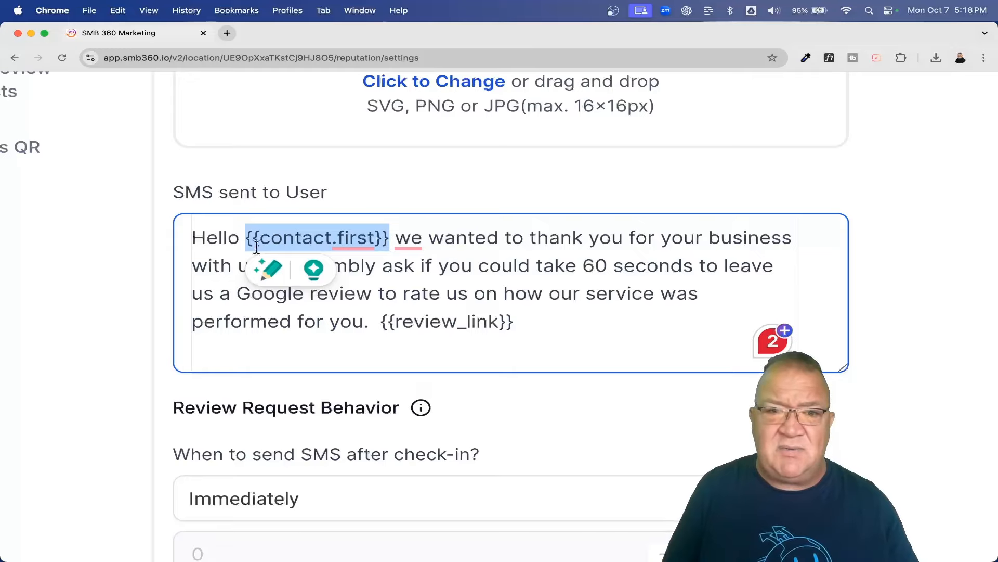
{"action": "mouse_move", "coordinate": [354, 241]}
{"action": "left_click", "coordinate": [456, 238]}
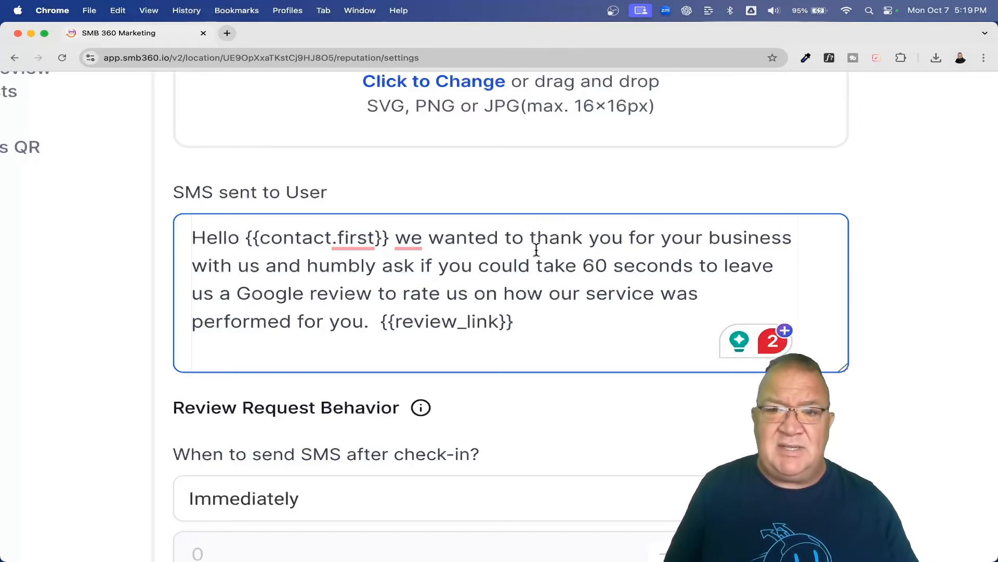
{"action": "key", "text": "super+minus"}
{"action": "key", "text": "super+minus"}
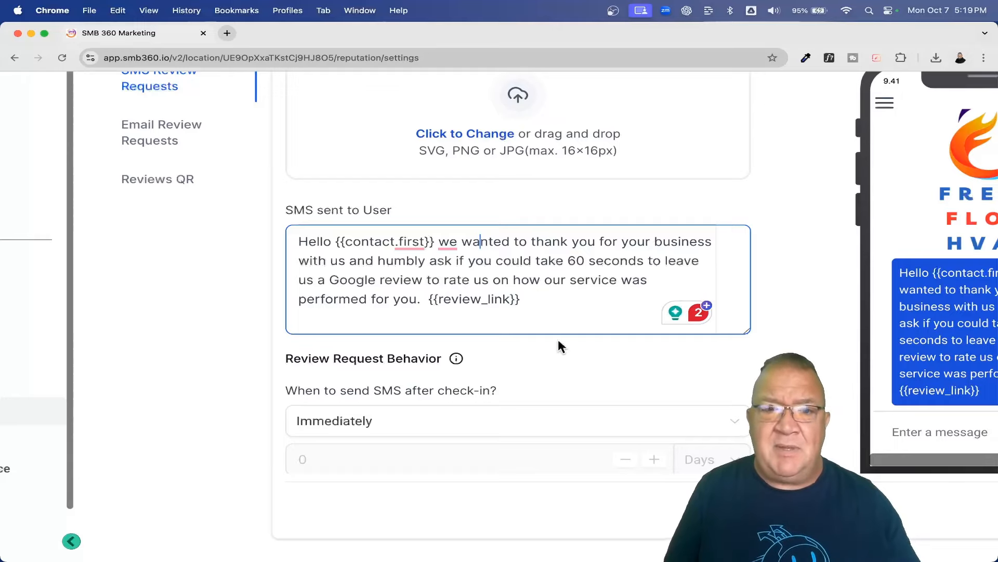
{"action": "scroll", "coordinate": [557, 338], "scroll_direction": "up", "scroll_amount": 5}
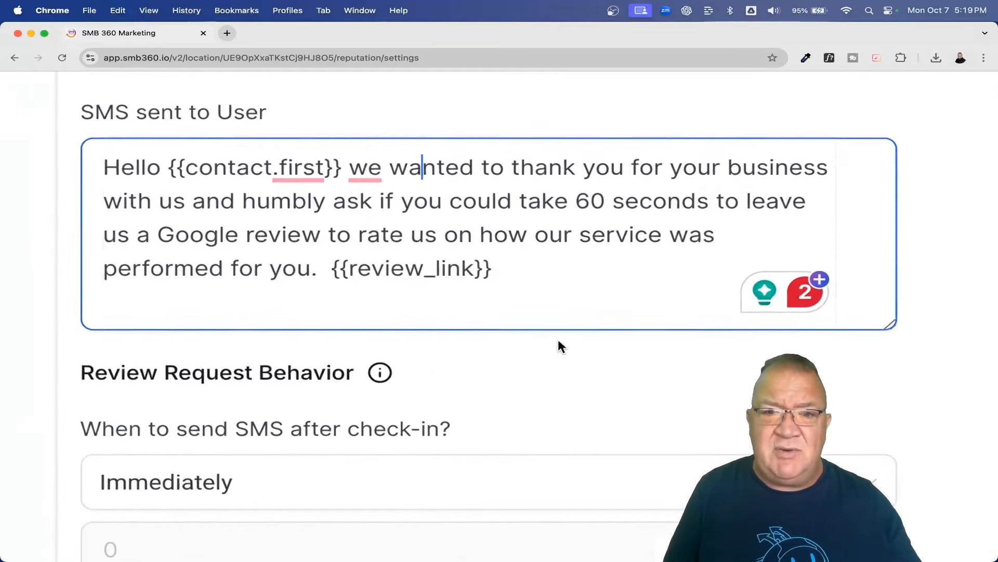
{"action": "left_click", "coordinate": [331, 267]}
{"action": "left_click_drag", "start_coordinate": [331, 268], "coordinate": [494, 267]}
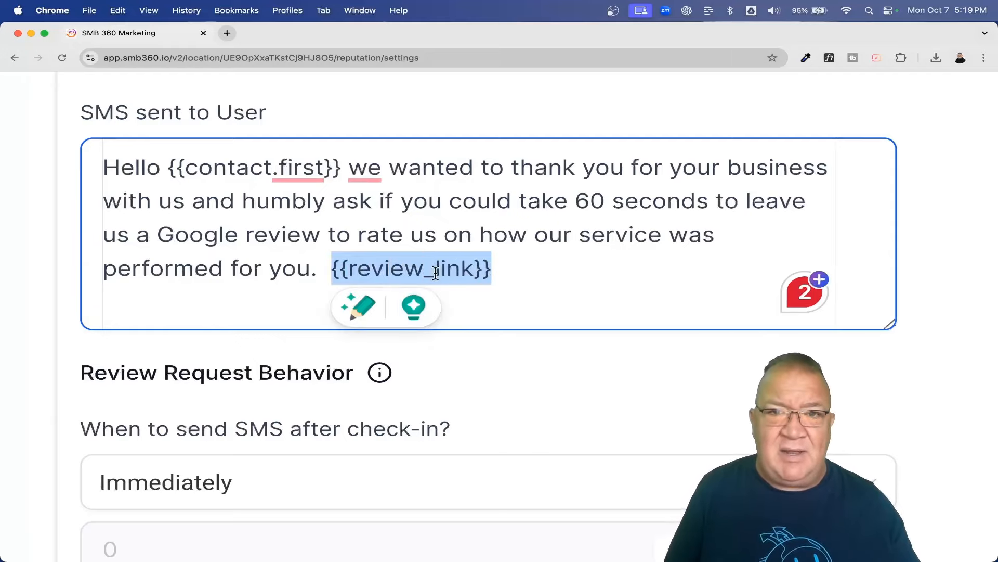
{"action": "scroll", "coordinate": [458, 269], "scroll_direction": "down", "scroll_amount": 5}
Step: In Review Link, select Get Reviews on Google and focus its empty business link field
{"action": "left_click", "coordinate": [211, 181]}
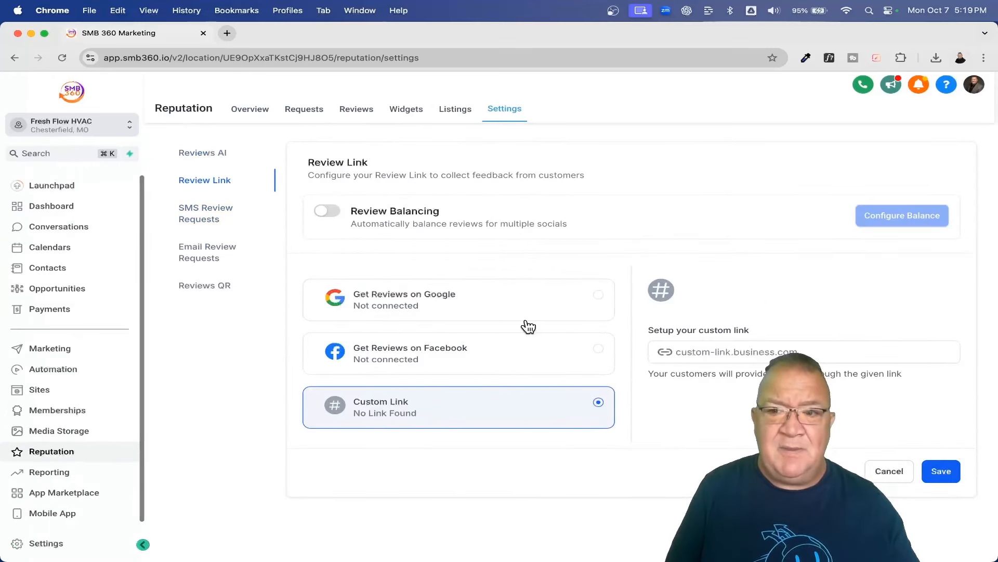
{"action": "left_click", "coordinate": [515, 308]}
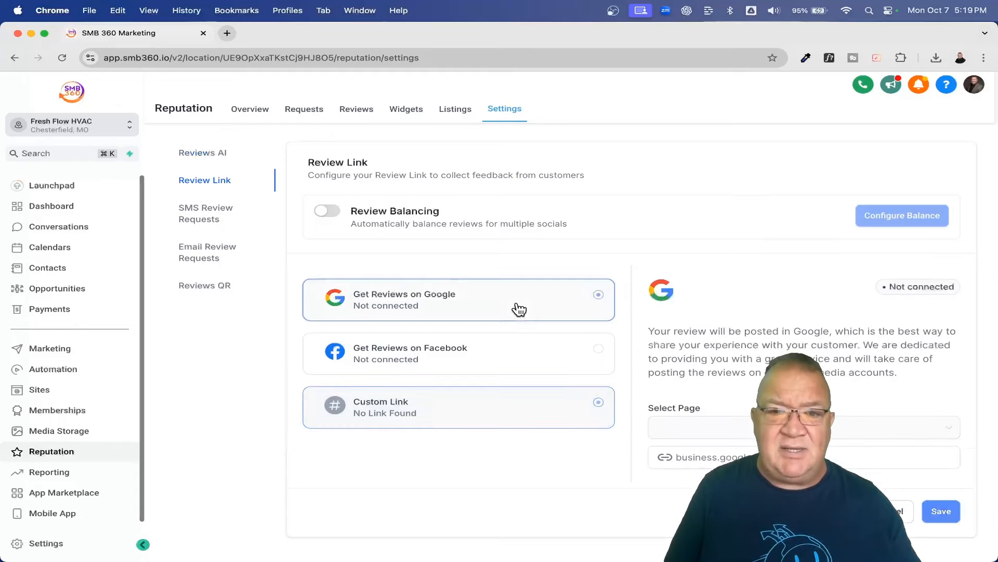
{"action": "left_click", "coordinate": [741, 455]}
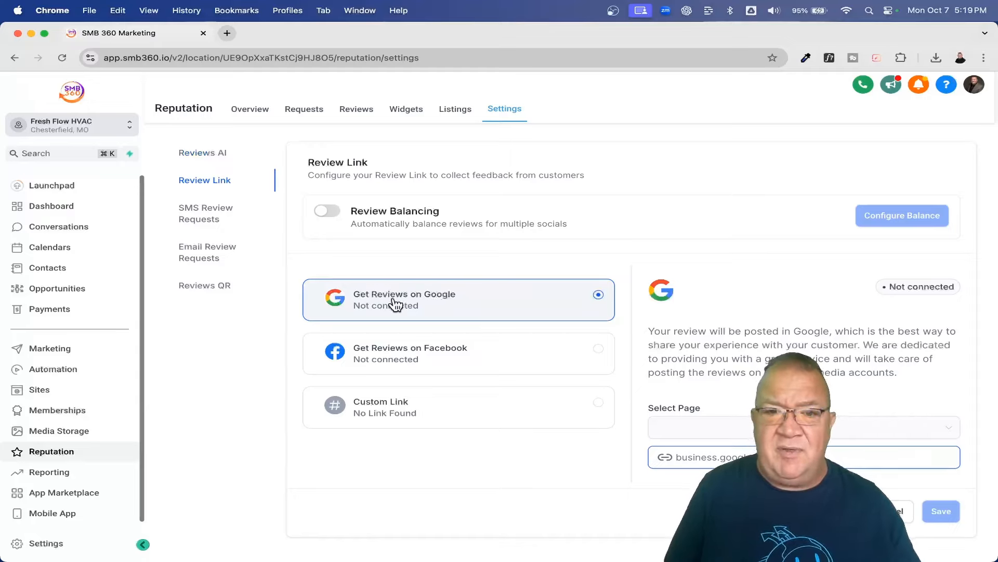
Step: Check the SMS review request's {{review_link}} message and its 3-day, 2-retry schedule
{"action": "left_click", "coordinate": [206, 214]}
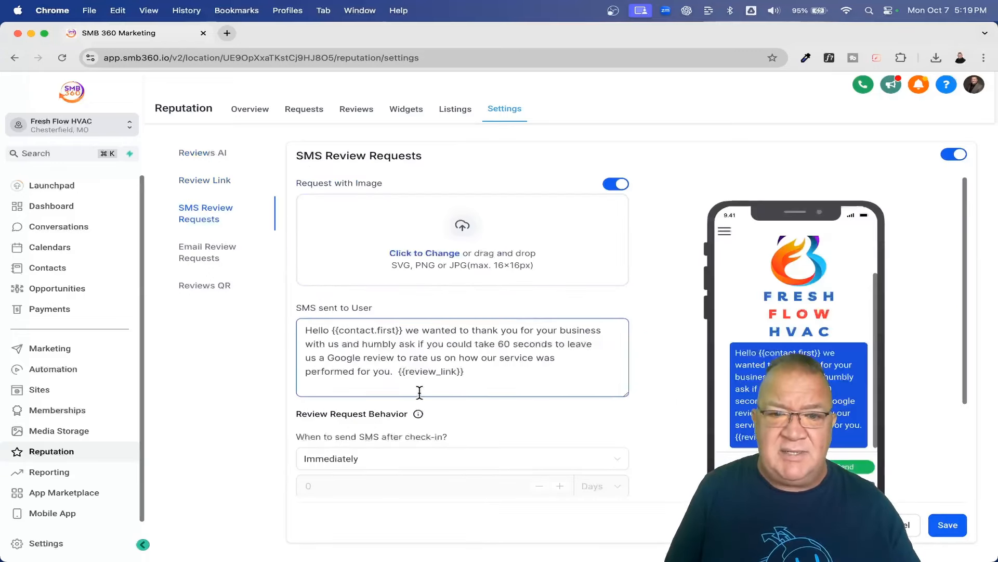
{"action": "left_click_drag", "start_coordinate": [362, 334], "coordinate": [542, 334]}
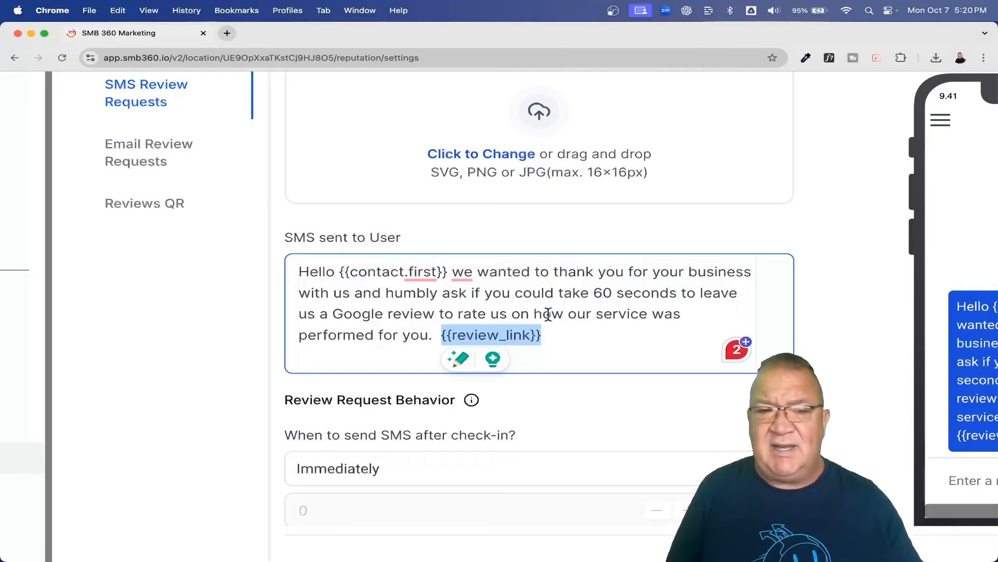
{"action": "scroll", "coordinate": [547, 314], "scroll_direction": "down", "scroll_amount": 2}
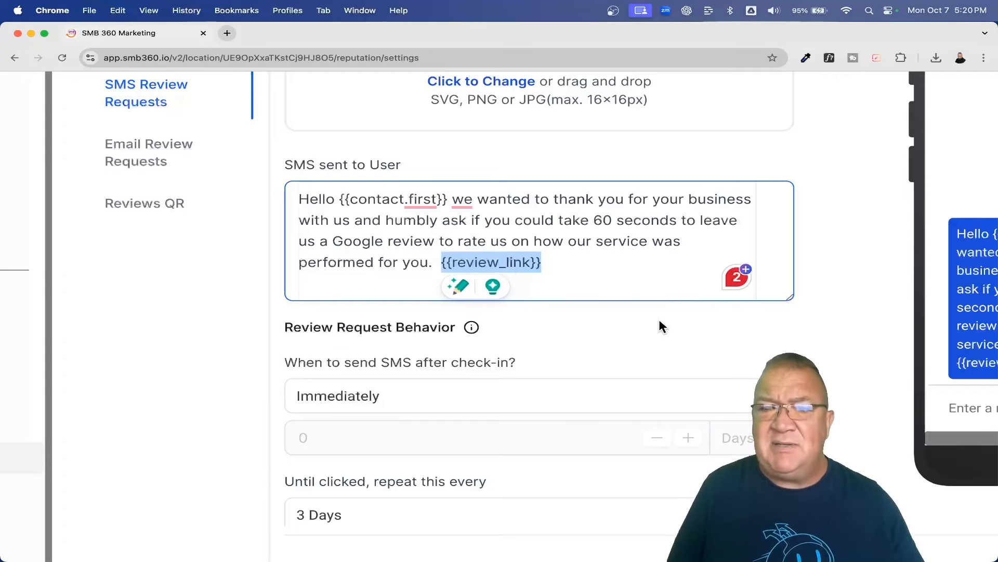
{"action": "scroll", "coordinate": [659, 319], "scroll_direction": "down", "scroll_amount": 5}
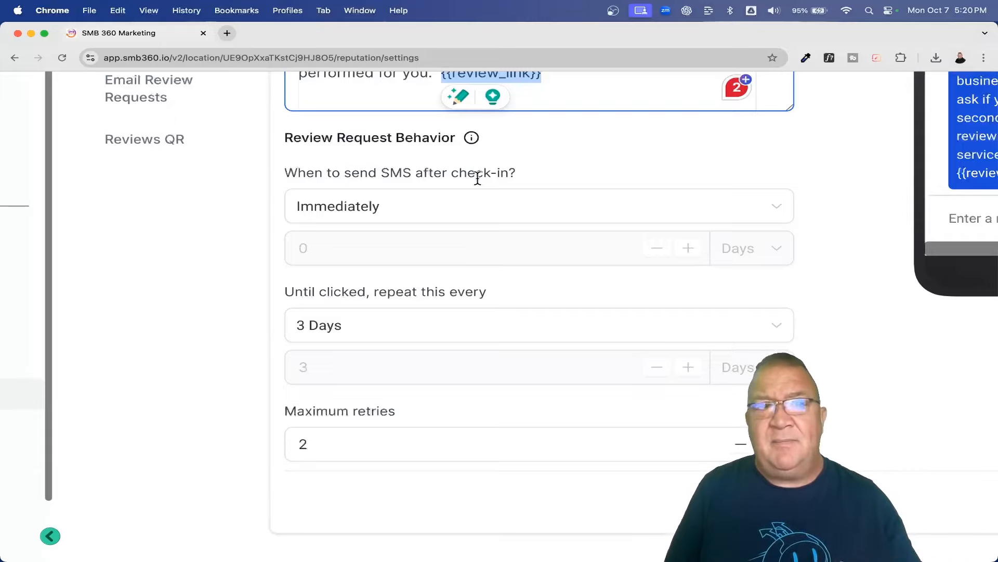
{"action": "left_click", "coordinate": [460, 213]}
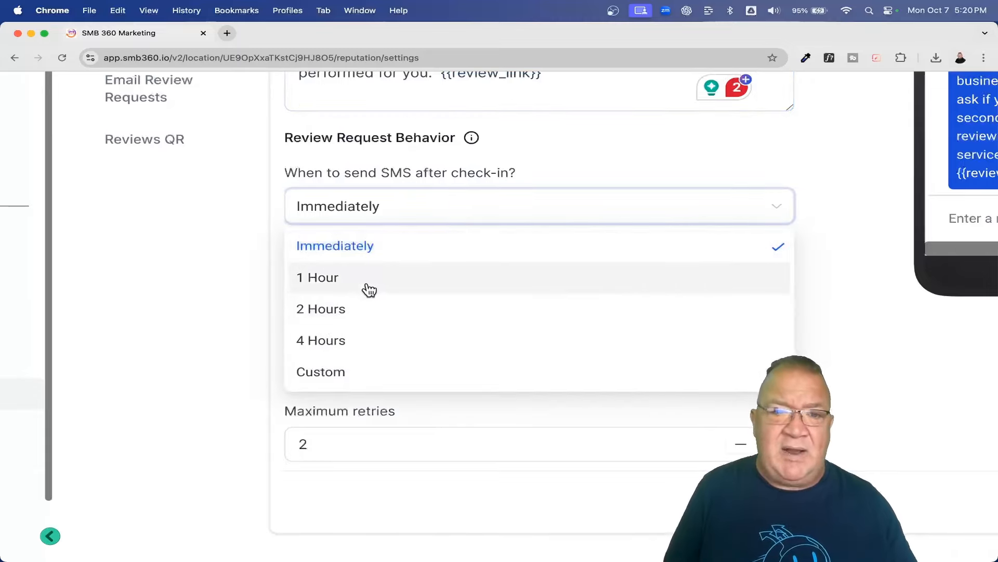
{"action": "left_click", "coordinate": [599, 156]}
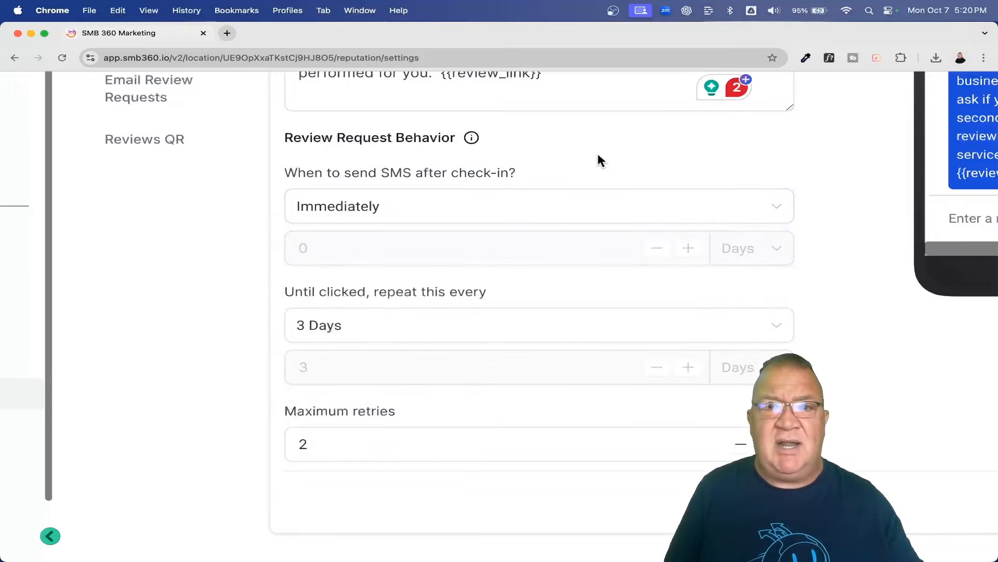
{"action": "left_click", "coordinate": [386, 209]}
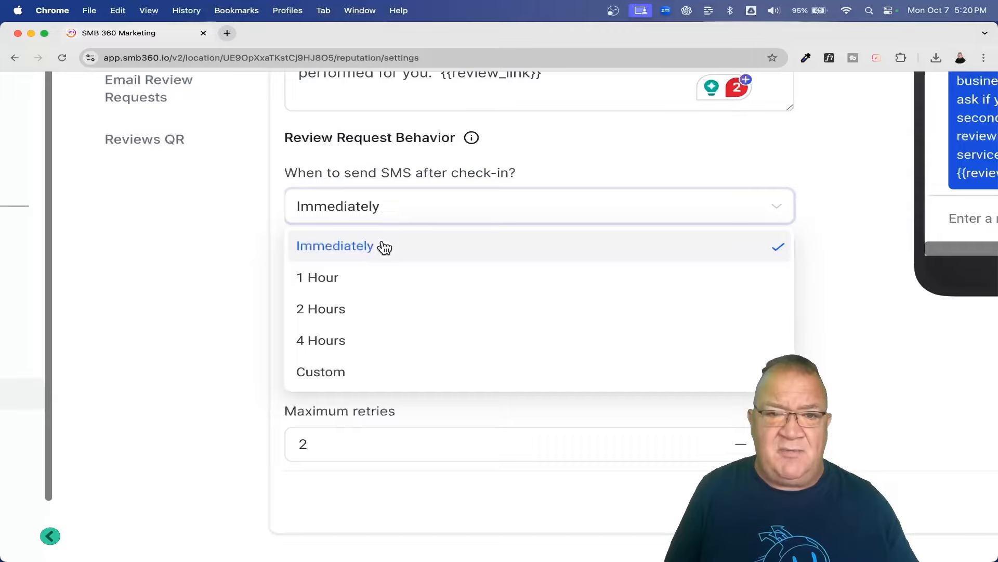
{"action": "left_click", "coordinate": [369, 279]}
{"action": "left_click", "coordinate": [377, 223]}
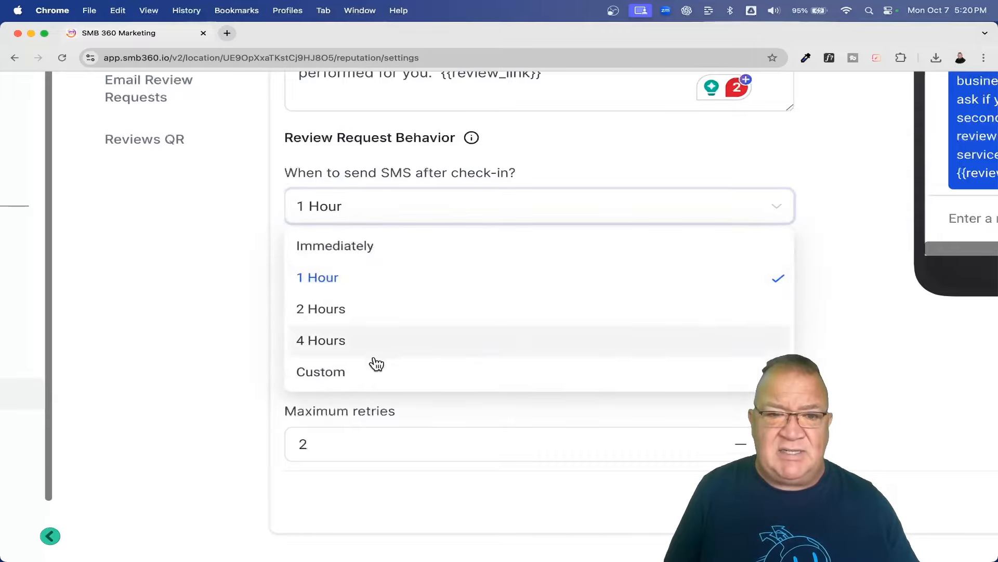
{"action": "left_click", "coordinate": [375, 370]}
{"action": "left_click", "coordinate": [395, 208]}
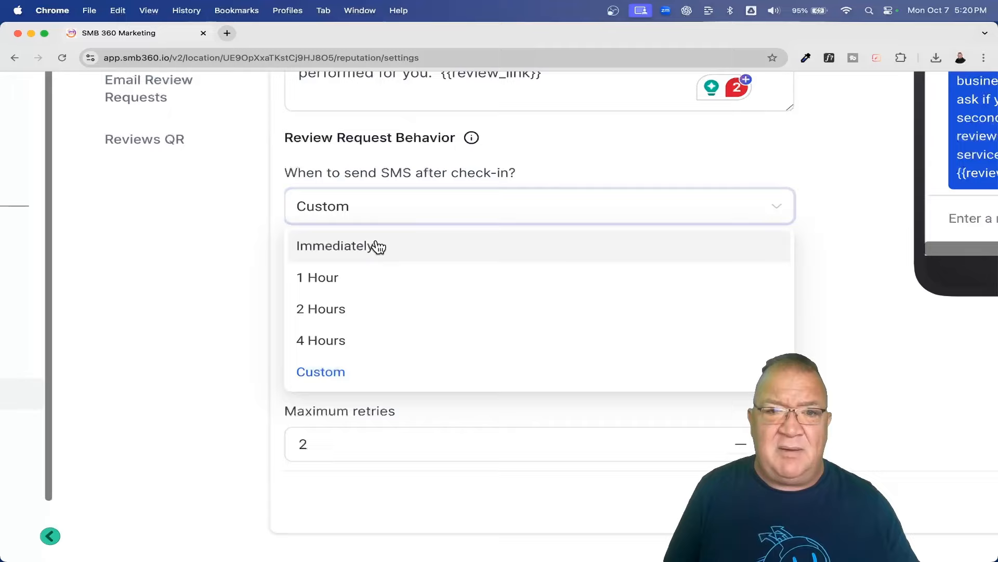
{"action": "left_click", "coordinate": [376, 245]}
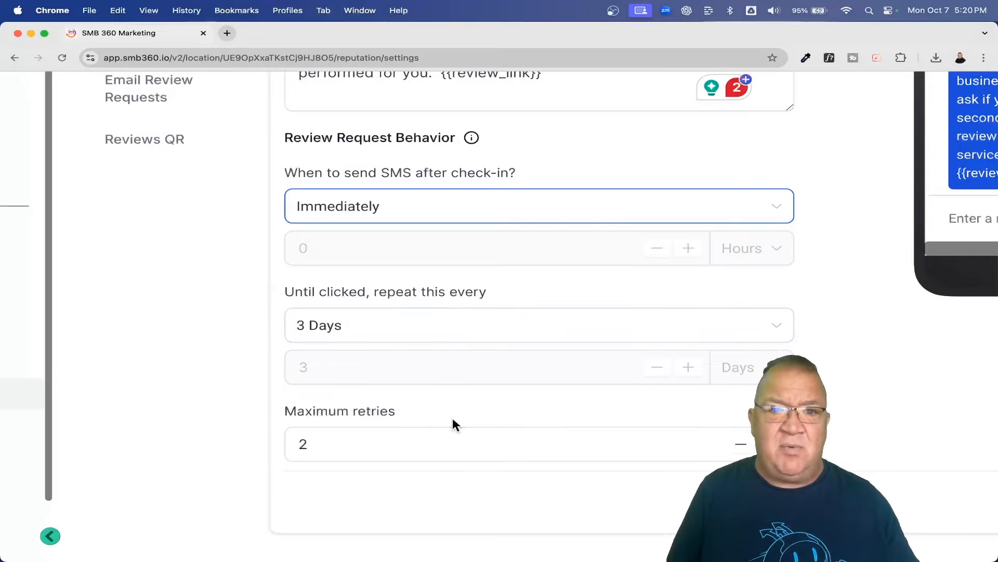
{"action": "left_click", "coordinate": [429, 335]}
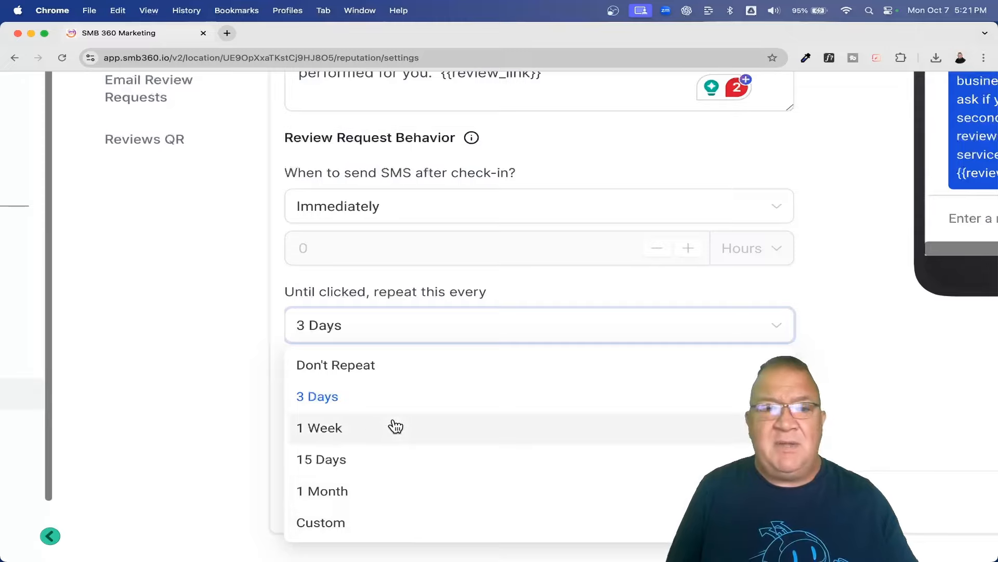
{"action": "left_click", "coordinate": [452, 285]}
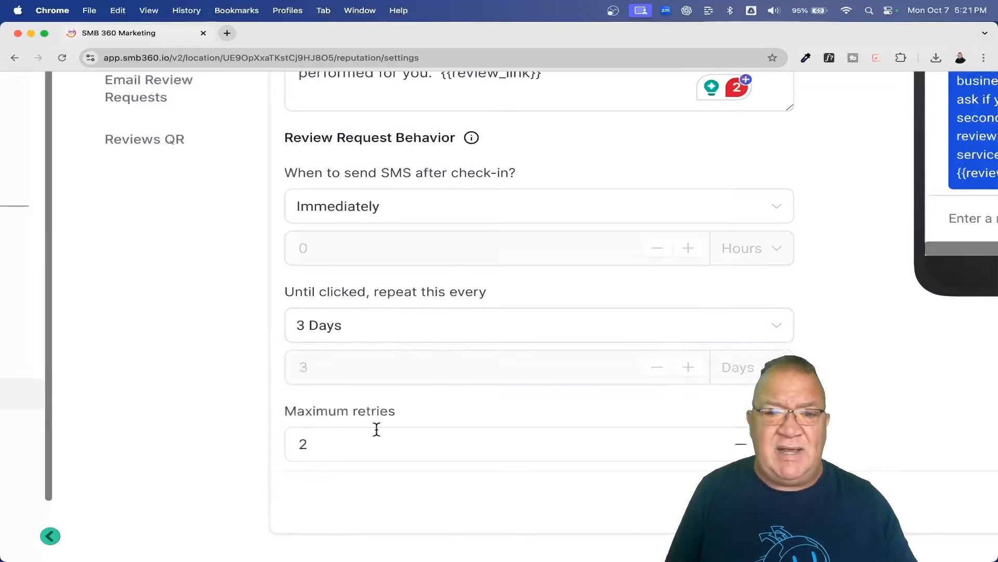
{"action": "left_click", "coordinate": [301, 445]}
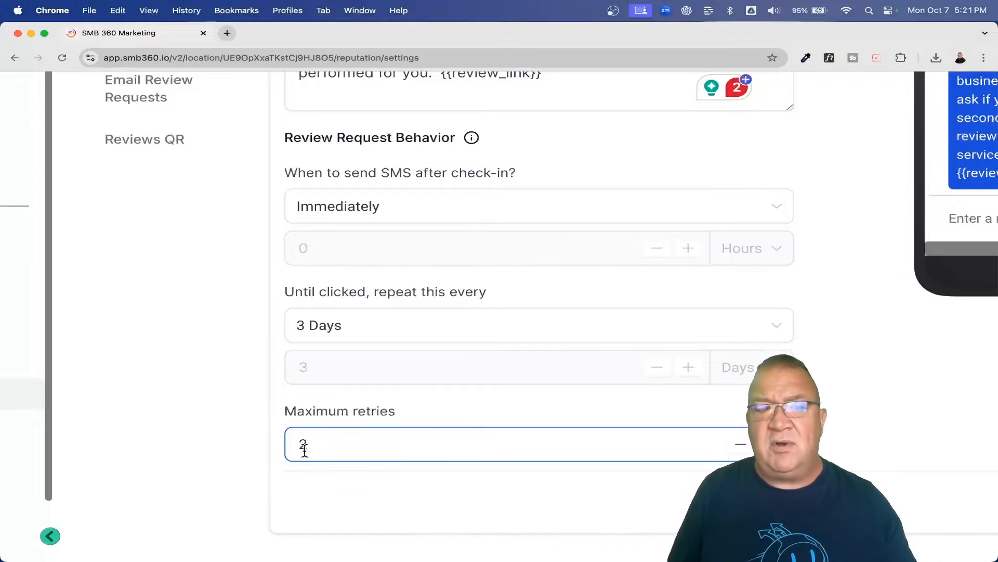
{"action": "scroll", "coordinate": [345, 398], "scroll_direction": "down", "scroll_amount": 5}
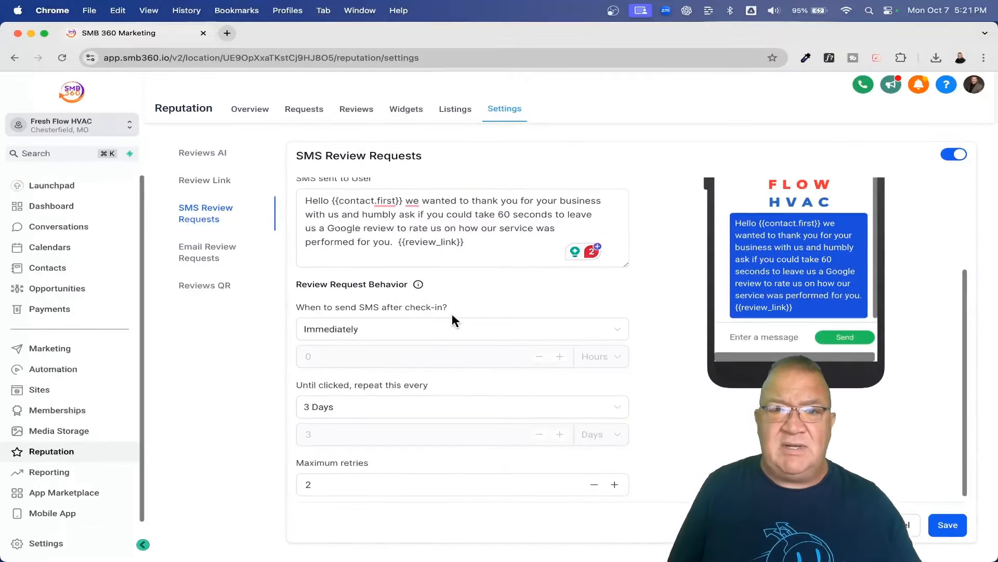
{"action": "scroll", "coordinate": [452, 316], "scroll_direction": "up", "scroll_amount": 3}
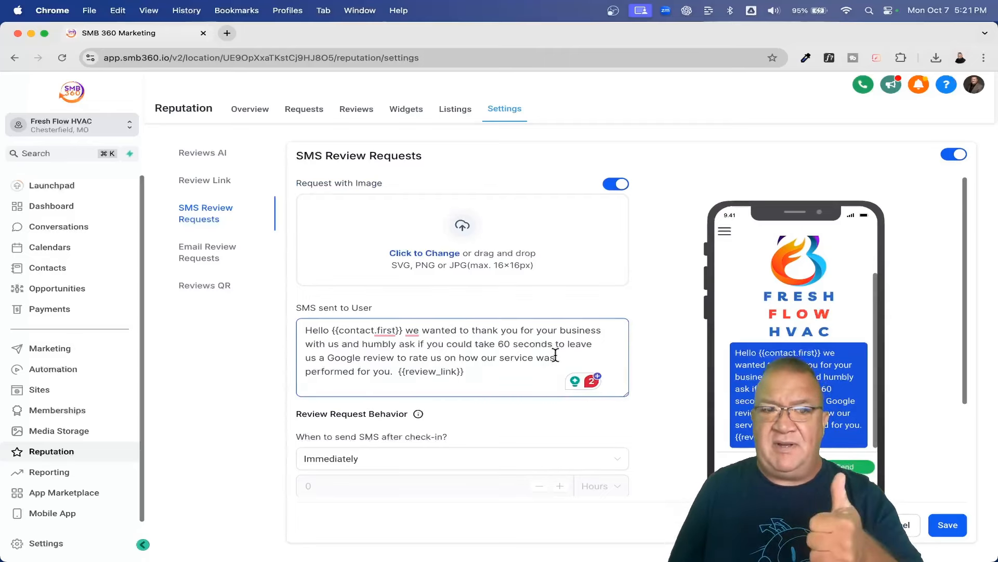
Step: Check Email Review Requests: subject 'Google Review Request from {{location.name}}', immediate send, 3-day repeat, 2 retries
{"action": "left_click", "coordinate": [207, 255]}
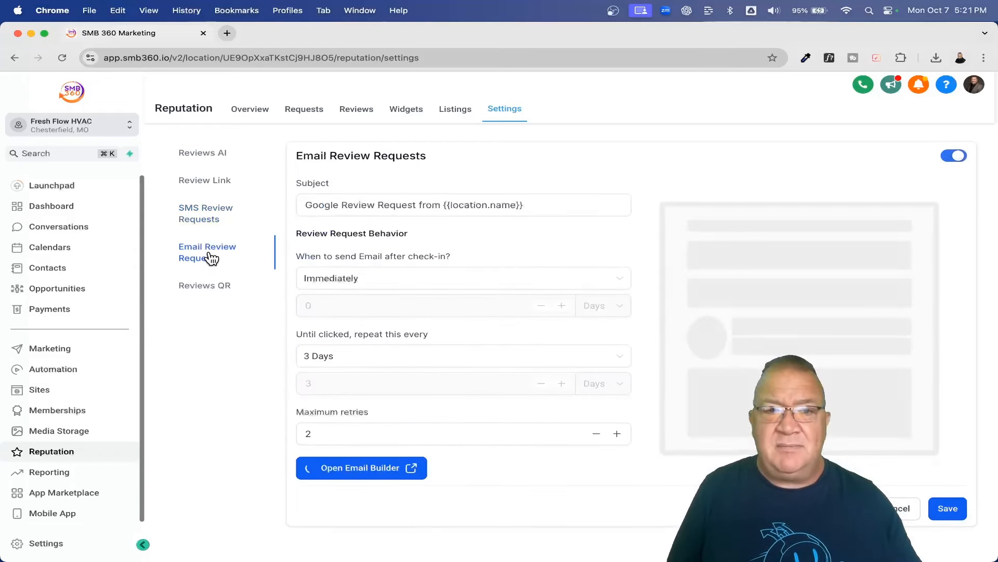
{"action": "scroll", "coordinate": [412, 211], "scroll_direction": "up", "scroll_amount": 5}
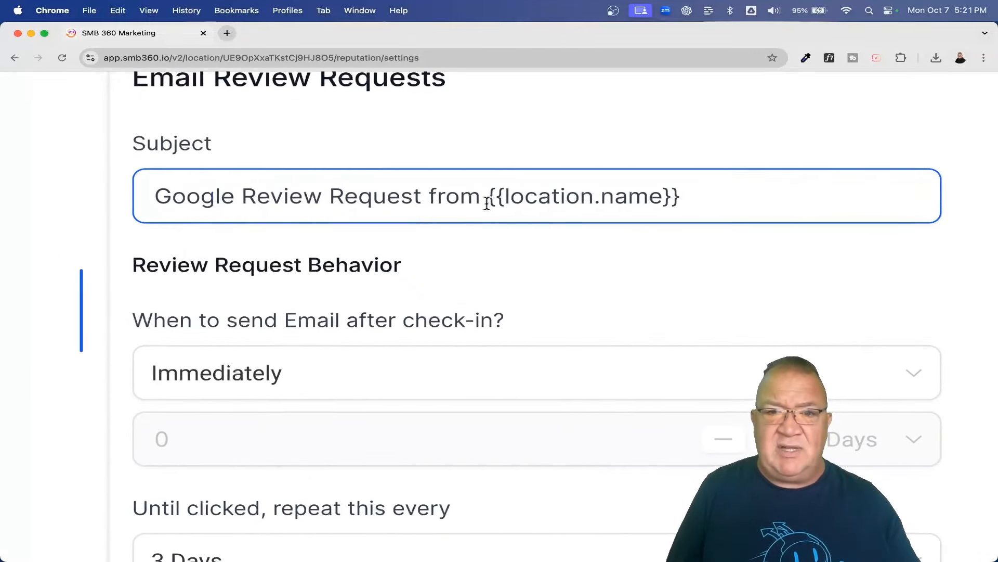
{"action": "left_click_drag", "start_coordinate": [488, 196], "coordinate": [740, 193]}
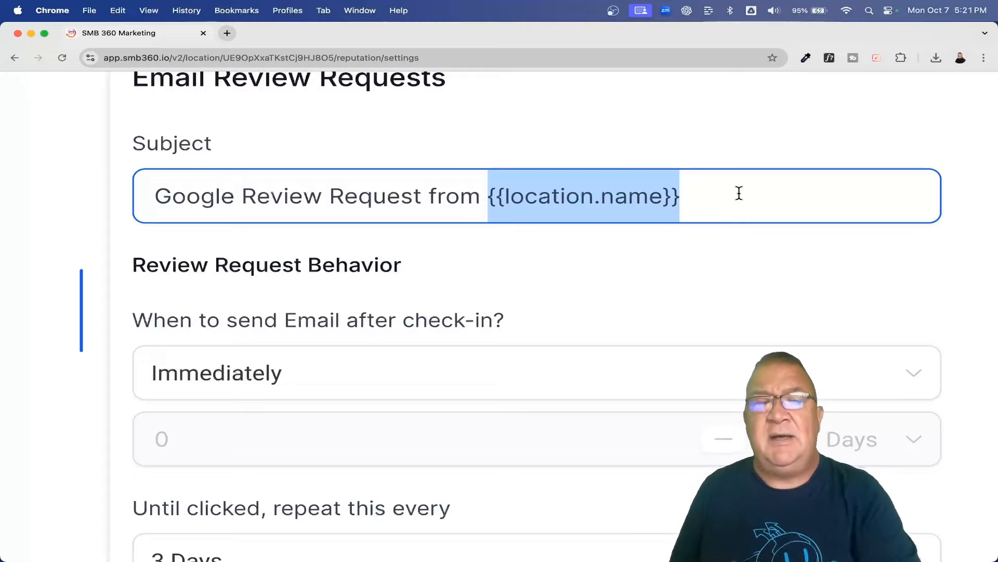
{"action": "scroll", "coordinate": [739, 193], "scroll_direction": "down", "scroll_amount": 3}
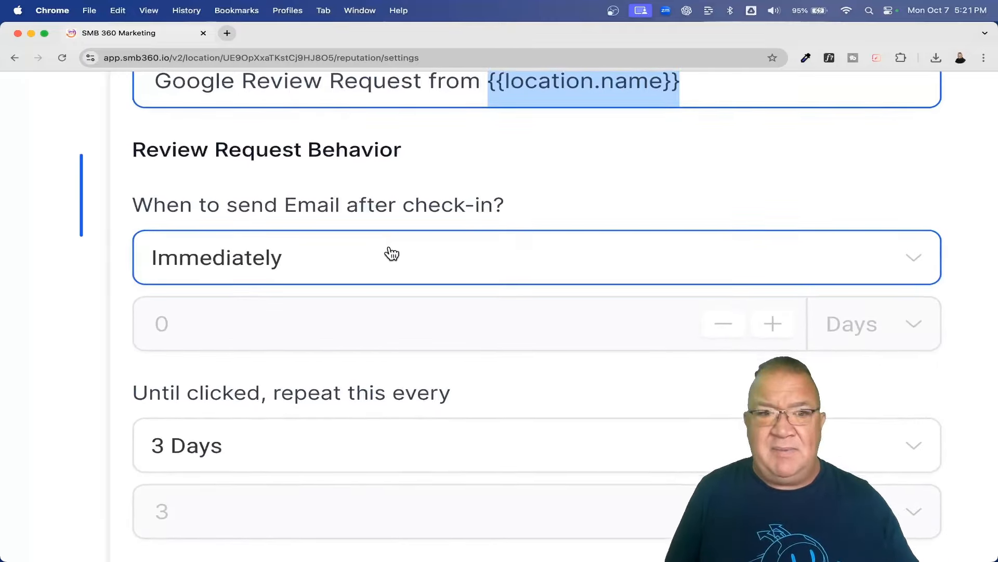
{"action": "scroll", "coordinate": [392, 253], "scroll_direction": "down", "scroll_amount": 5}
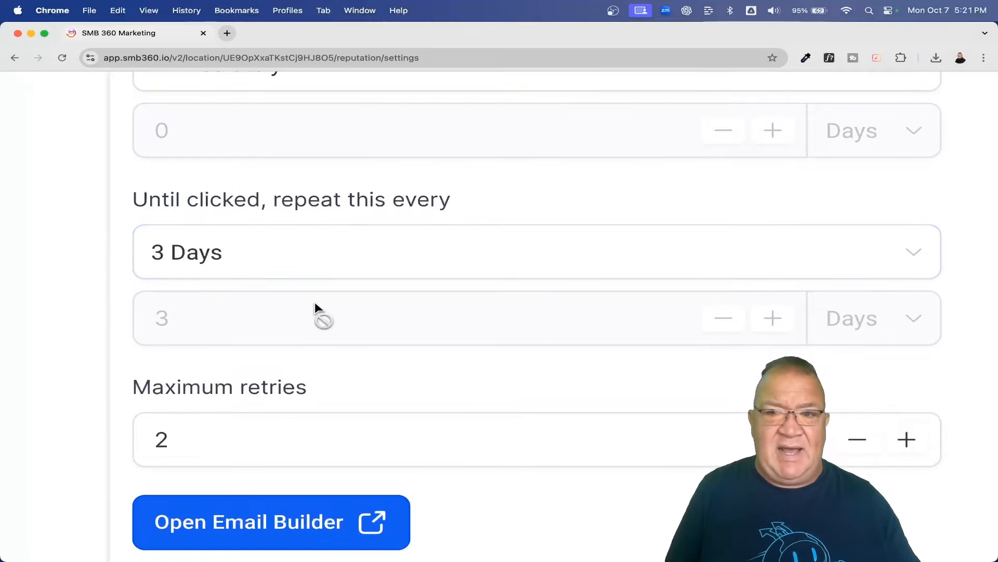
{"action": "scroll", "coordinate": [312, 312], "scroll_direction": "down", "scroll_amount": 3}
{"action": "key", "text": "super+0"}
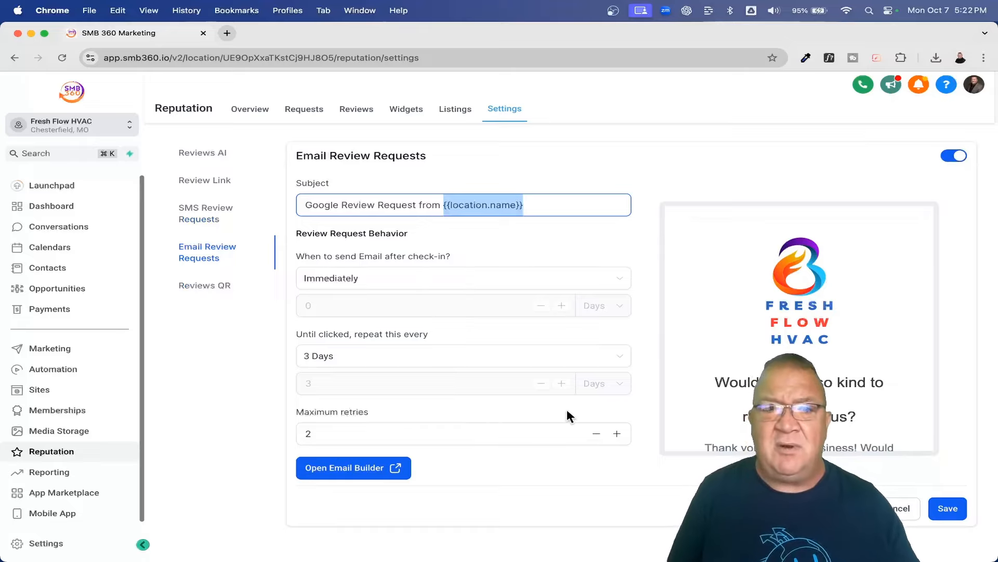
Step: Open the Google Review Email Template in the email builder
{"action": "left_click", "coordinate": [371, 469]}
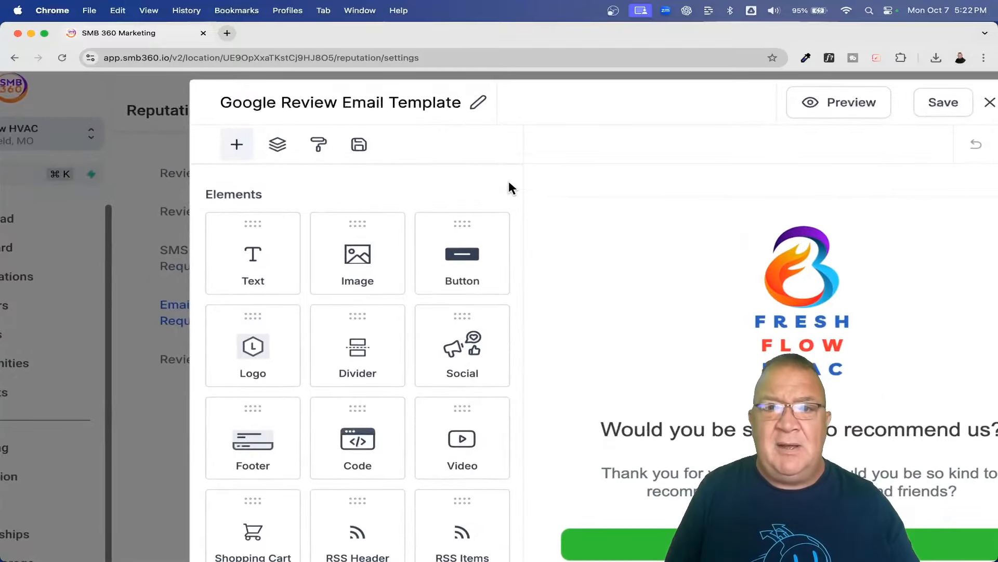
{"action": "scroll", "coordinate": [509, 180], "scroll_direction": "right", "scroll_amount": 5}
{"action": "scroll", "coordinate": [508, 180], "scroll_direction": "down", "scroll_amount": 3}
{"action": "scroll", "coordinate": [520, 214], "scroll_direction": "up", "scroll_amount": 3}
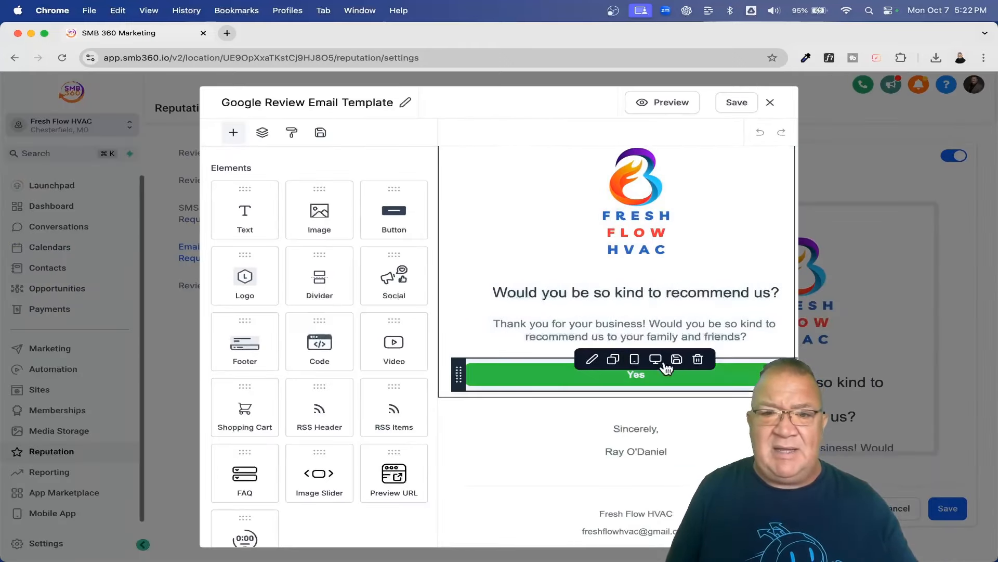
Step: Inspect the green Yes button's {{reputation.review_link}} URL and background colour without changing them
{"action": "left_click", "coordinate": [345, 403]}
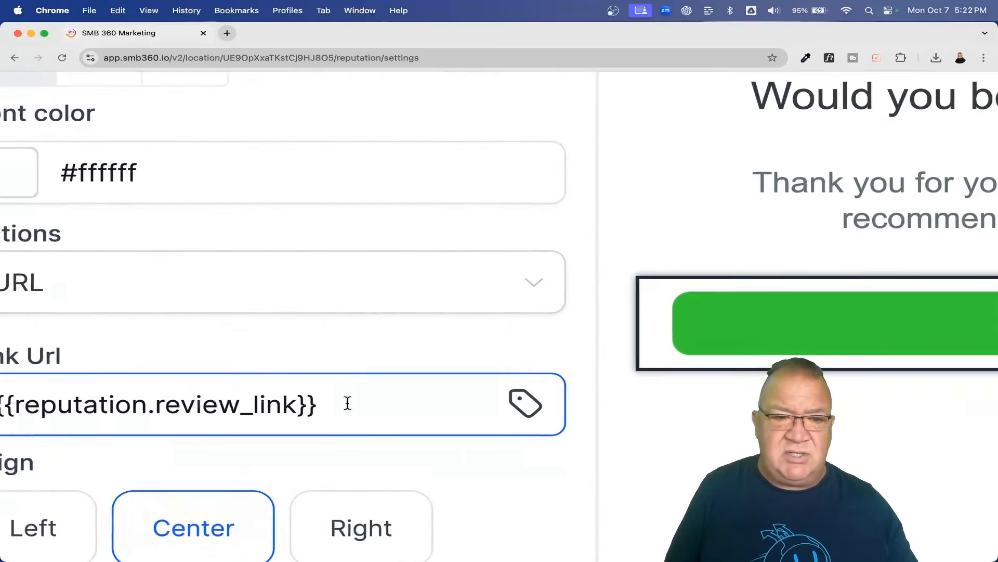
{"action": "left_click_drag", "start_coordinate": [322, 404], "coordinate": [100, 404]}
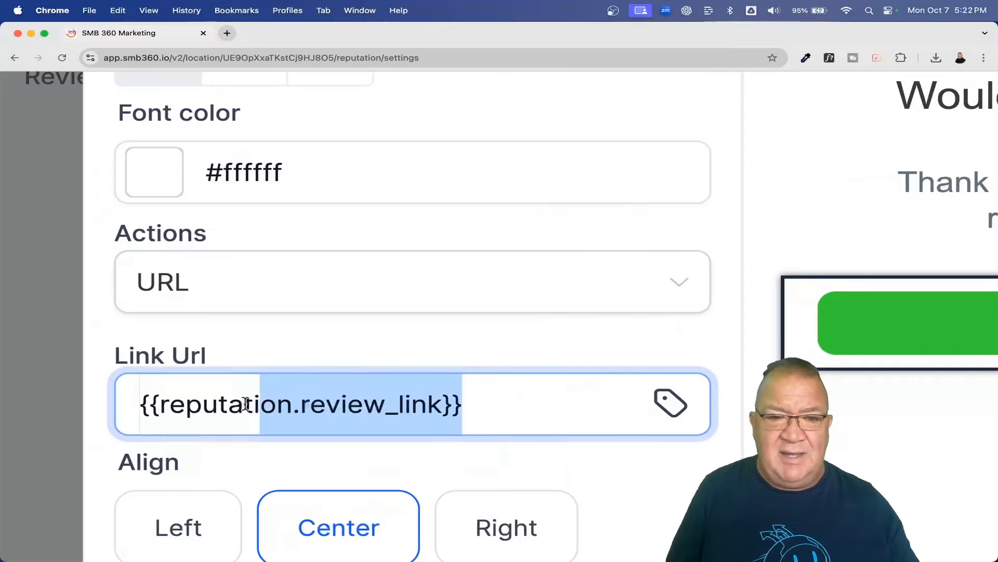
{"action": "left_click_drag", "start_coordinate": [246, 405], "coordinate": [130, 397]}
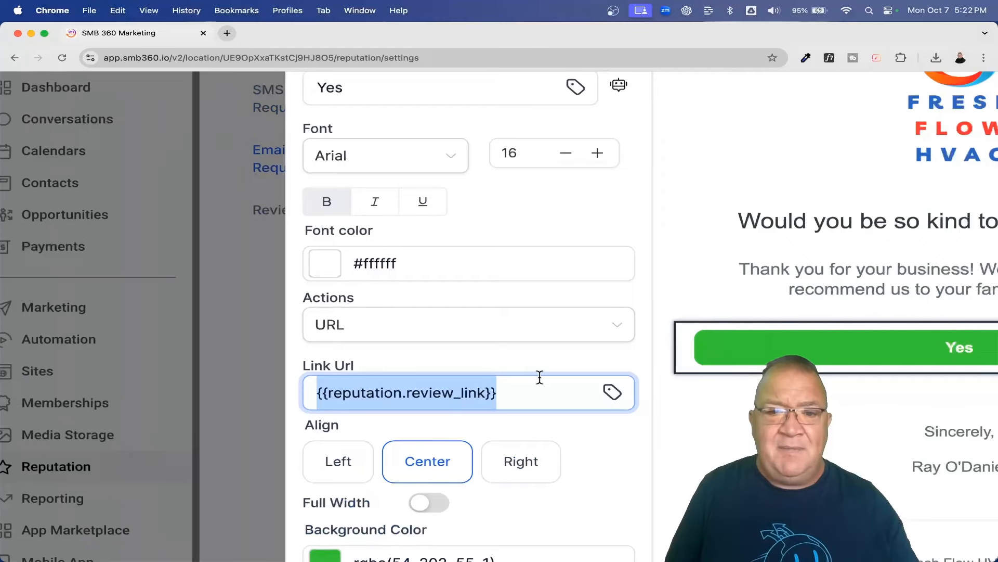
{"action": "scroll", "coordinate": [540, 377], "scroll_direction": "down", "scroll_amount": 2}
{"action": "left_click", "coordinate": [333, 468]}
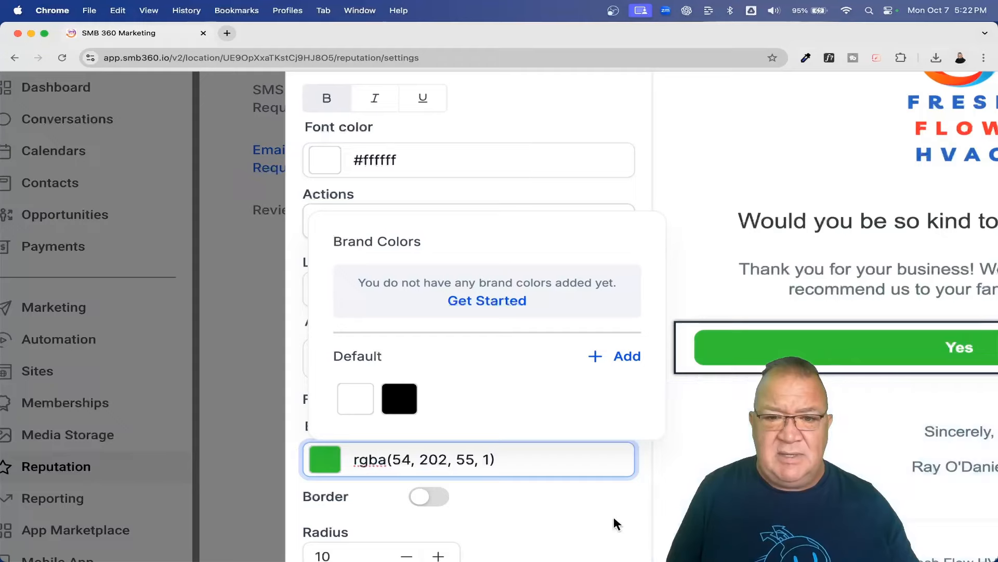
{"action": "left_click", "coordinate": [577, 515]}
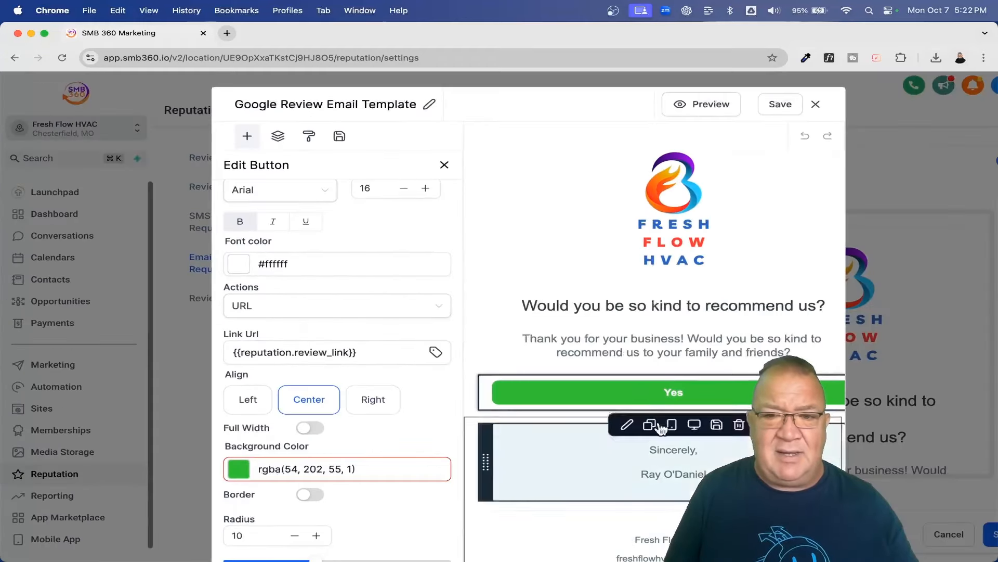
{"action": "scroll", "coordinate": [671, 364], "scroll_direction": "right", "scroll_amount": 2}
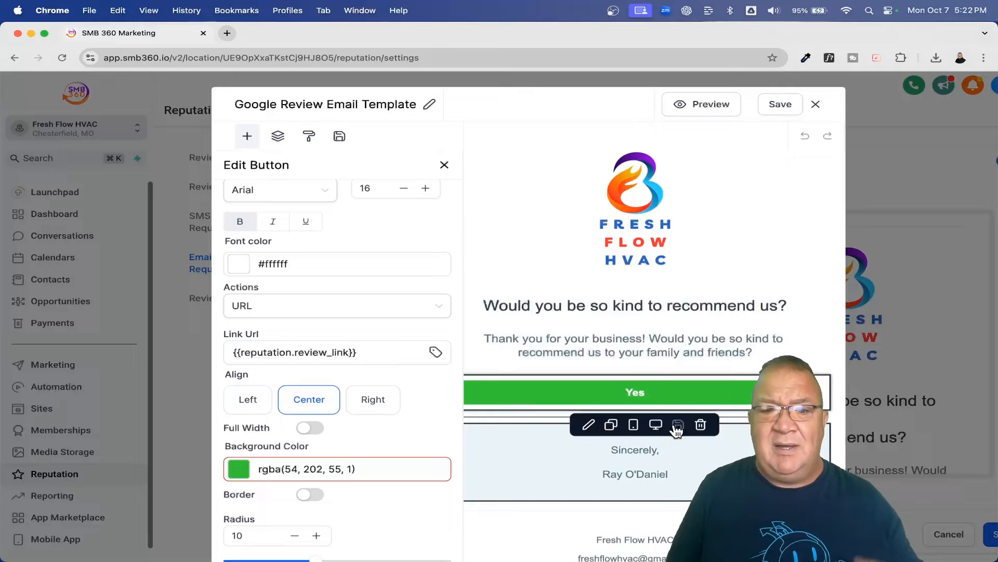
{"action": "scroll", "coordinate": [676, 429], "scroll_direction": "down", "scroll_amount": 3}
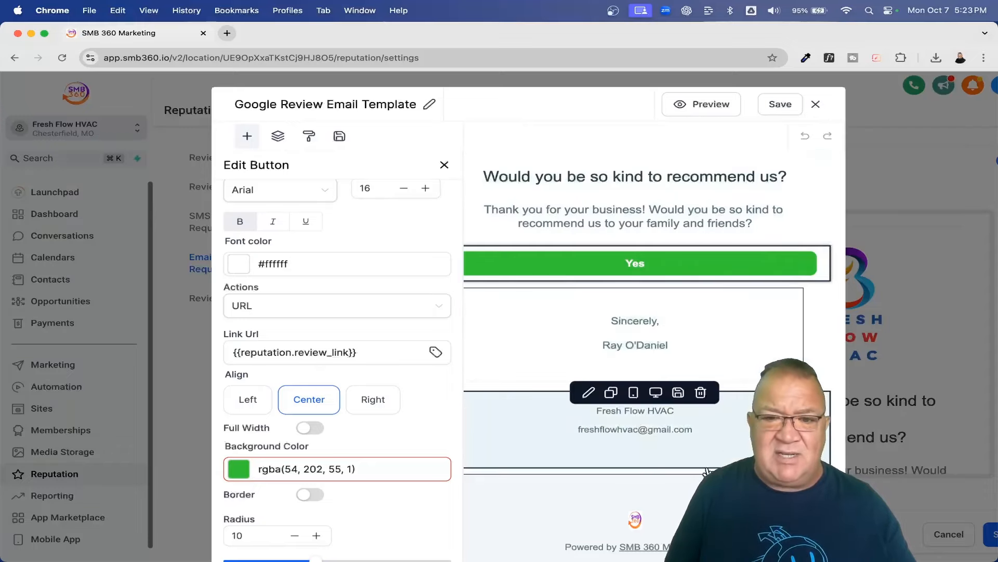
Step: Close the email builder and show the Reviews QR settings, which have no QR codes yet
{"action": "left_click", "coordinate": [817, 105]}
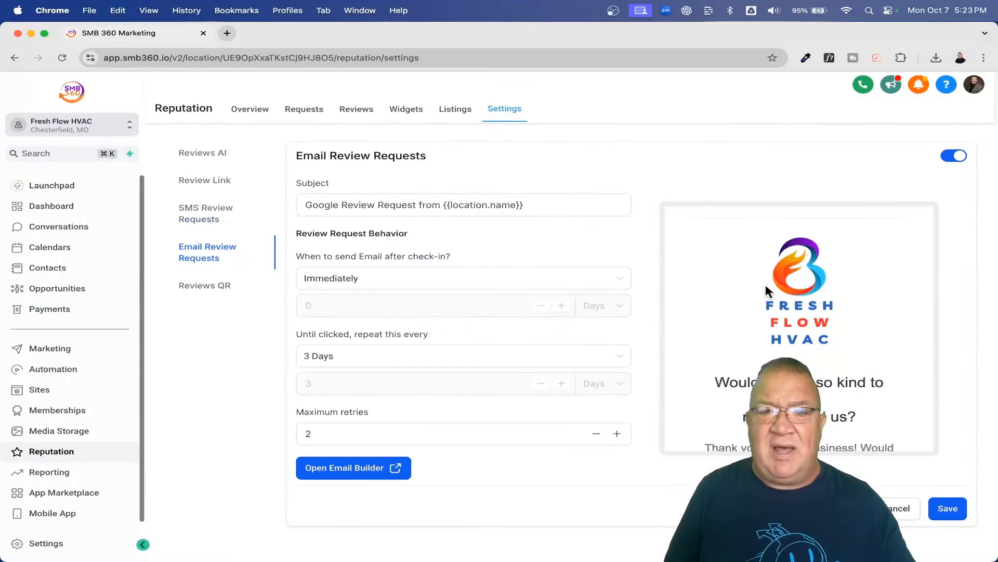
{"action": "scroll", "coordinate": [765, 297], "scroll_direction": "down", "scroll_amount": 3}
{"action": "scroll", "coordinate": [766, 297], "scroll_direction": "down", "scroll_amount": 5}
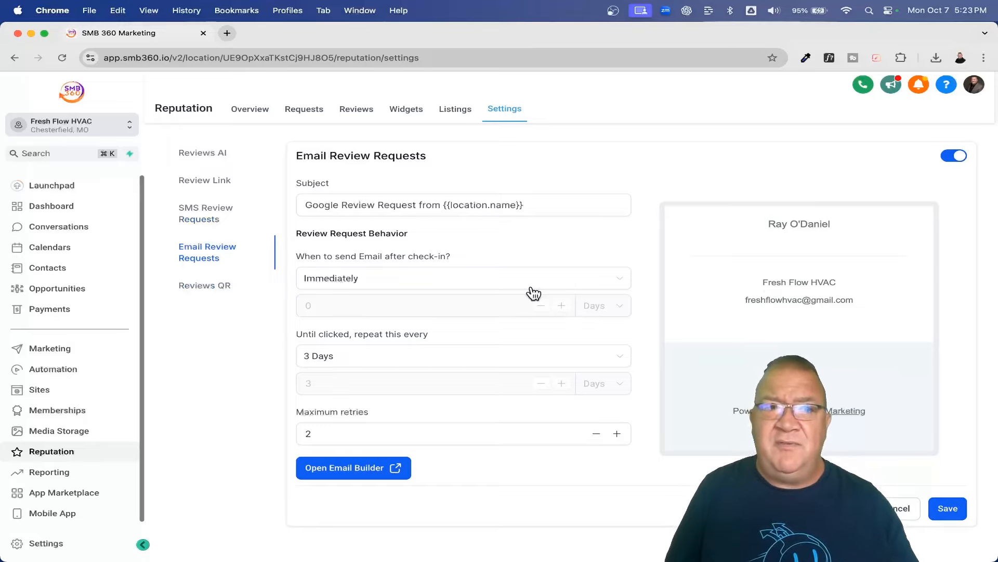
{"action": "left_click", "coordinate": [202, 289]}
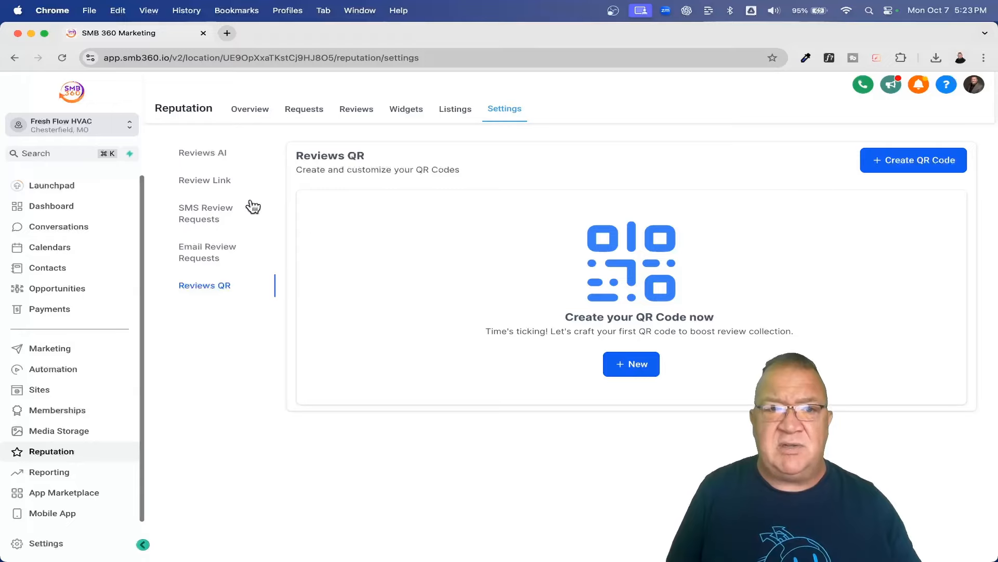
Step: Show the Reviews AI settings, currently set to Off
{"action": "left_click", "coordinate": [204, 155]}
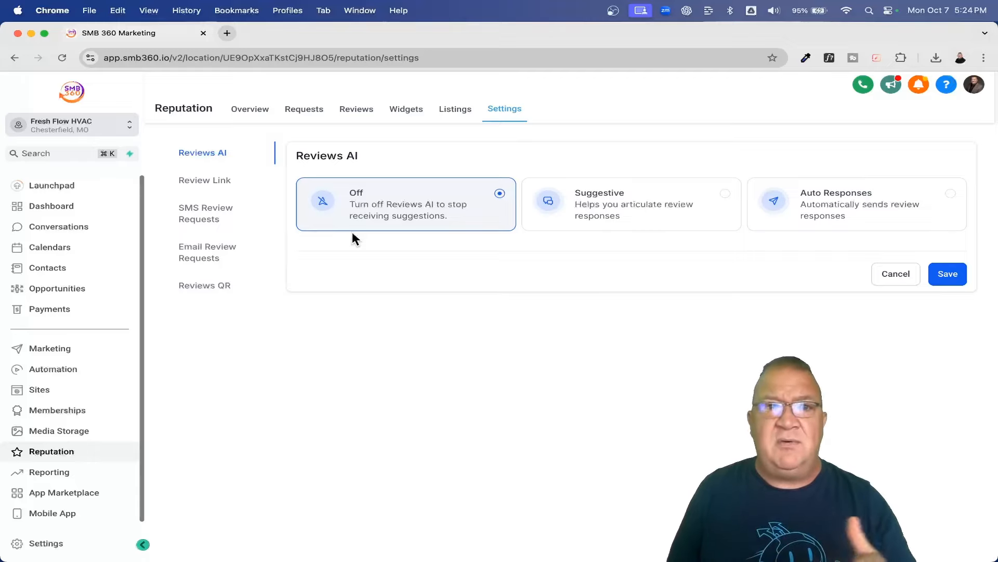
Step: Glance at the received reviews, then switch Reviews AI from Suggestive to Auto Responses
{"action": "left_click", "coordinate": [356, 108]}
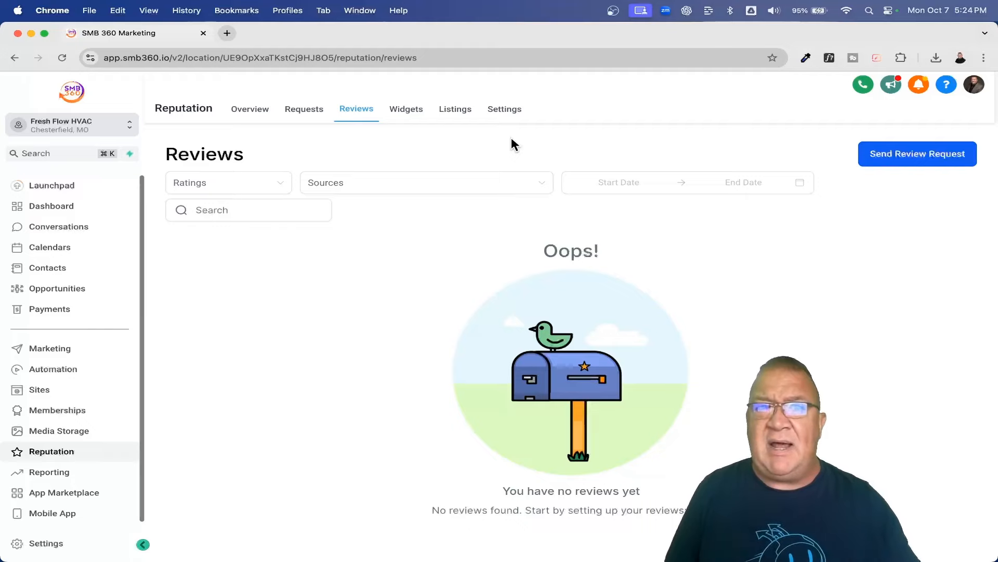
{"action": "left_click", "coordinate": [502, 113]}
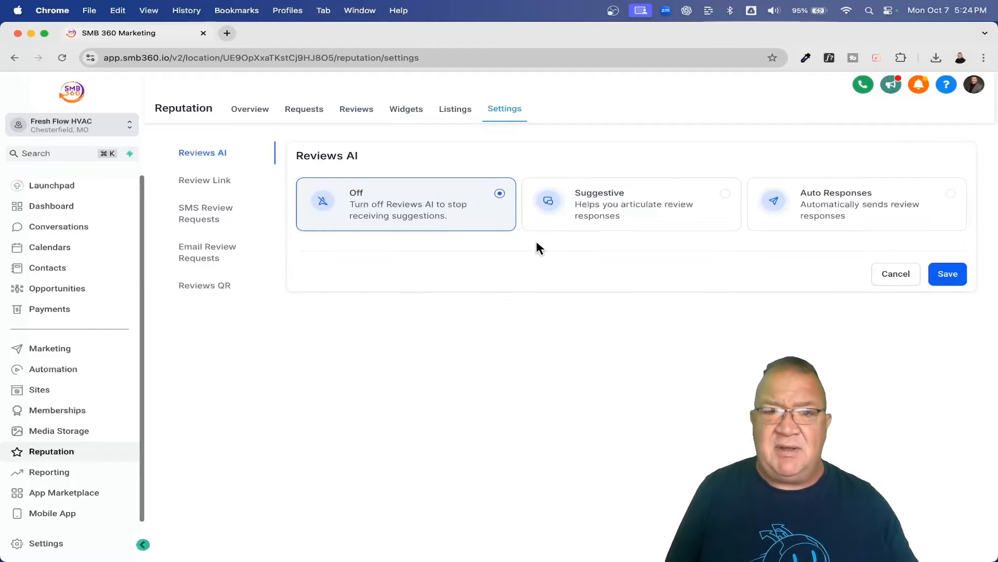
{"action": "left_click", "coordinate": [635, 220]}
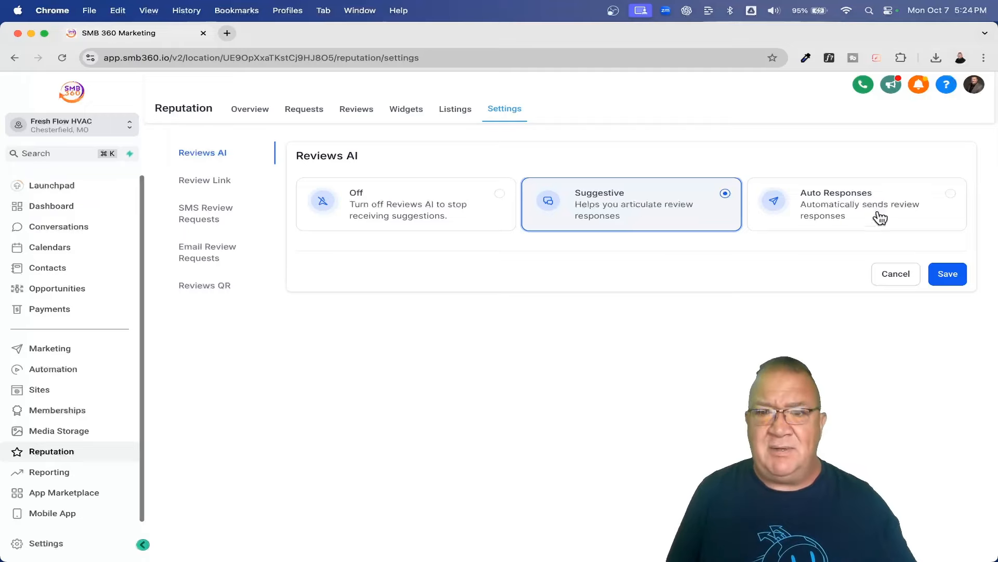
{"action": "left_click", "coordinate": [842, 209]}
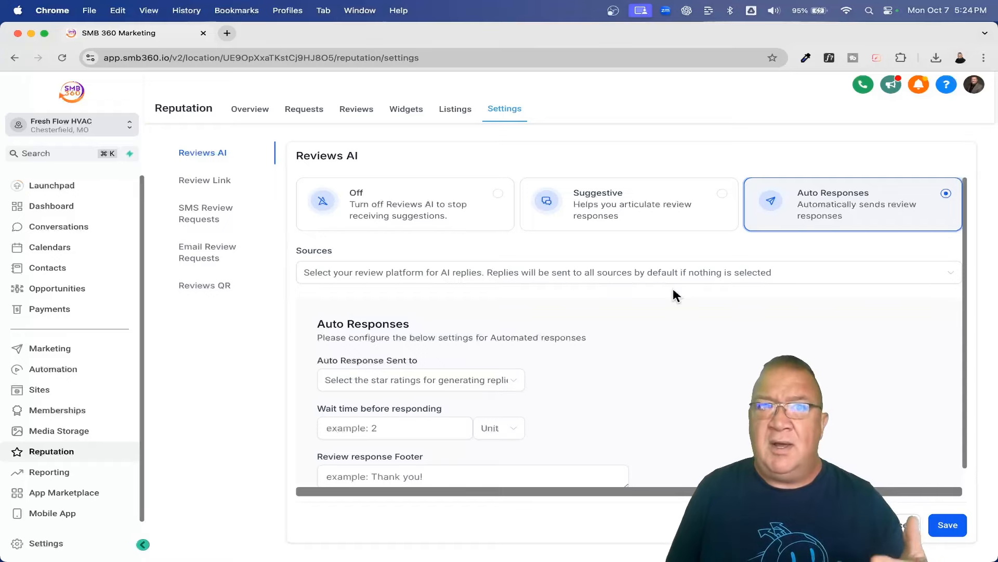
Step: Add Google and Facebook as Reviews AI review sources
{"action": "scroll", "coordinate": [674, 290], "scroll_direction": "down", "scroll_amount": 1}
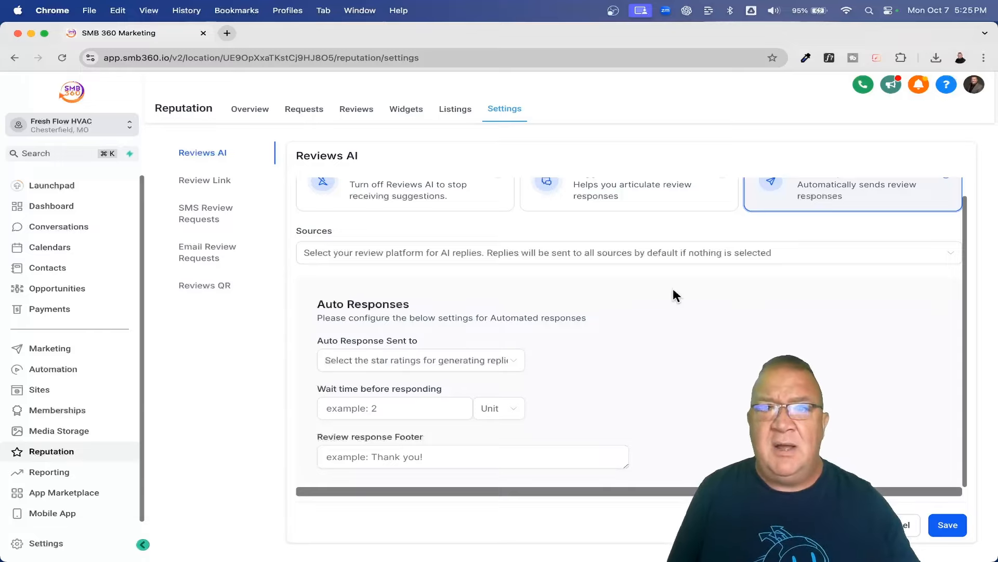
{"action": "left_click", "coordinate": [405, 253]}
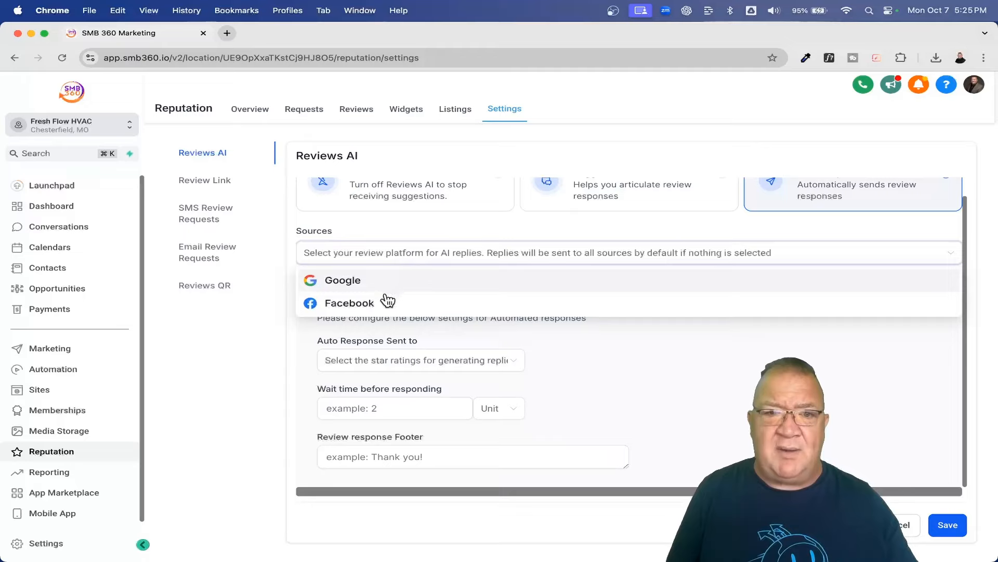
{"action": "left_click", "coordinate": [363, 283]}
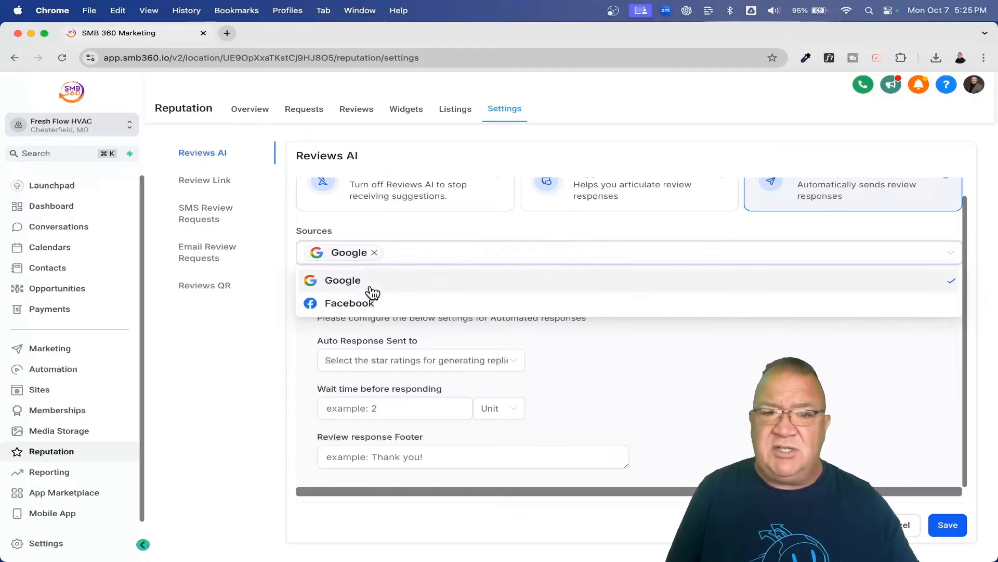
{"action": "left_click", "coordinate": [382, 304]}
{"action": "left_click", "coordinate": [709, 365]}
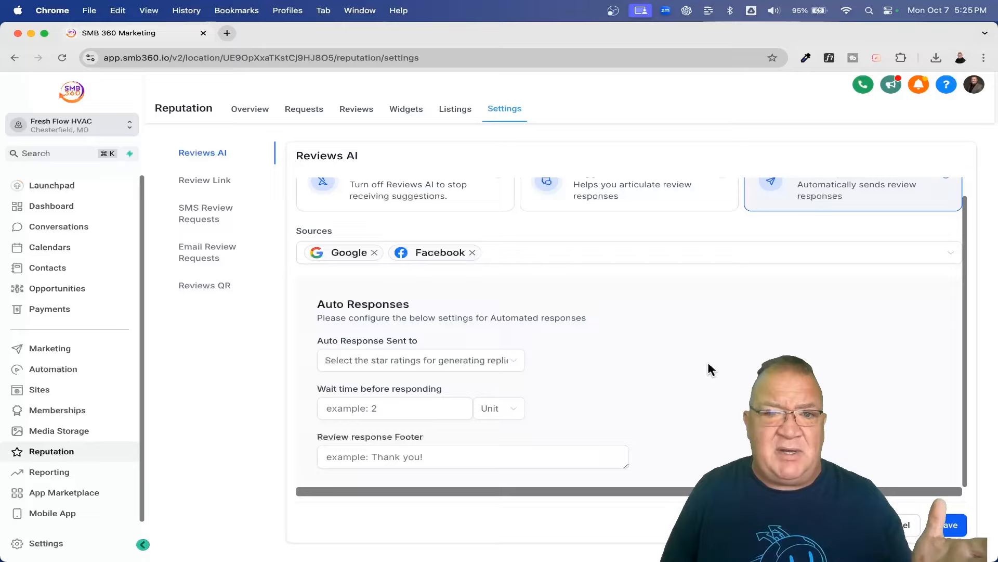
Step: Show the star-rating choices in the 'Auto Response Sent to' dropdown
{"action": "left_click", "coordinate": [433, 362]}
{"action": "scroll", "coordinate": [471, 409], "scroll_direction": "up", "scroll_amount": 5}
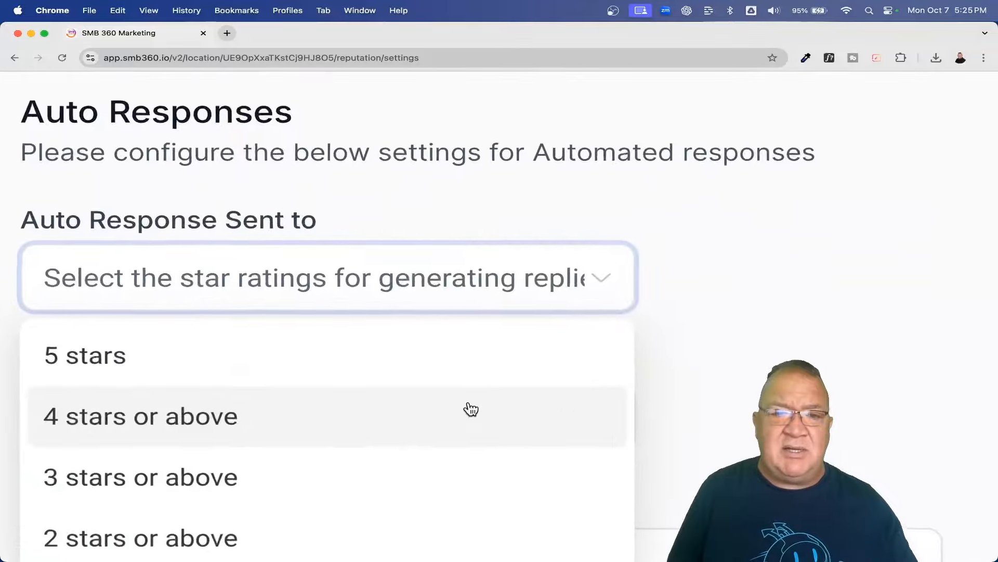
{"action": "scroll", "coordinate": [471, 409], "scroll_direction": "down", "scroll_amount": 2}
{"action": "scroll", "coordinate": [471, 410], "scroll_direction": "down", "scroll_amount": 3}
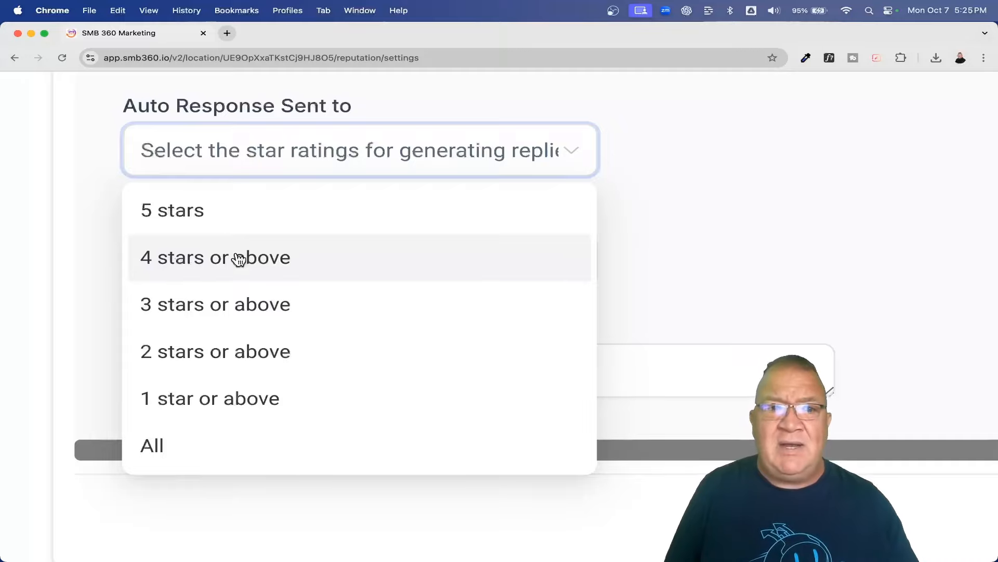
Step: Choose '5 stars' as the reviews that receive auto responses
{"action": "left_click", "coordinate": [196, 210]}
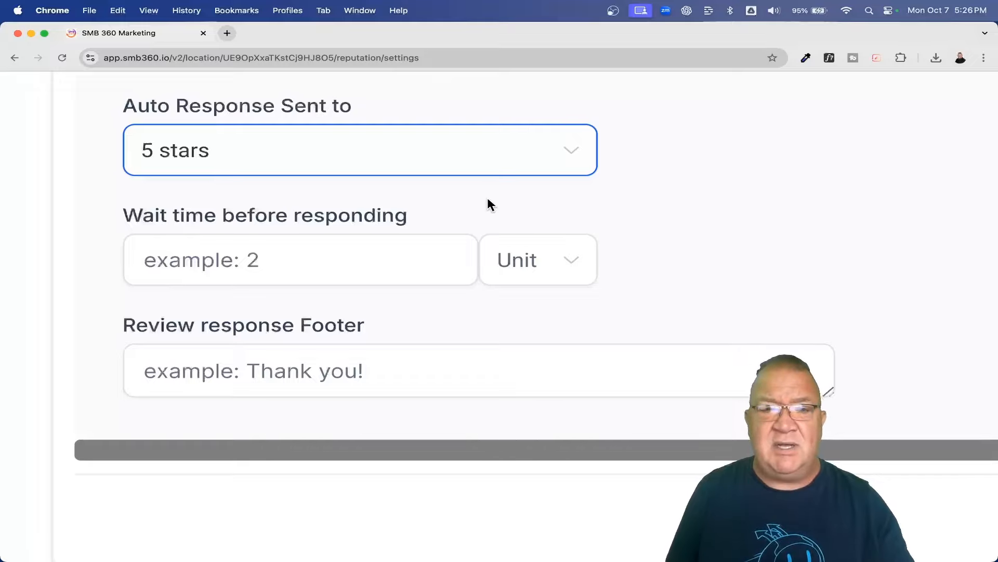
Step: Set the wait time before responding to 24 Hours, then place the cursor in the Review response Footer
{"action": "scroll", "coordinate": [488, 199], "scroll_direction": "down", "scroll_amount": 5}
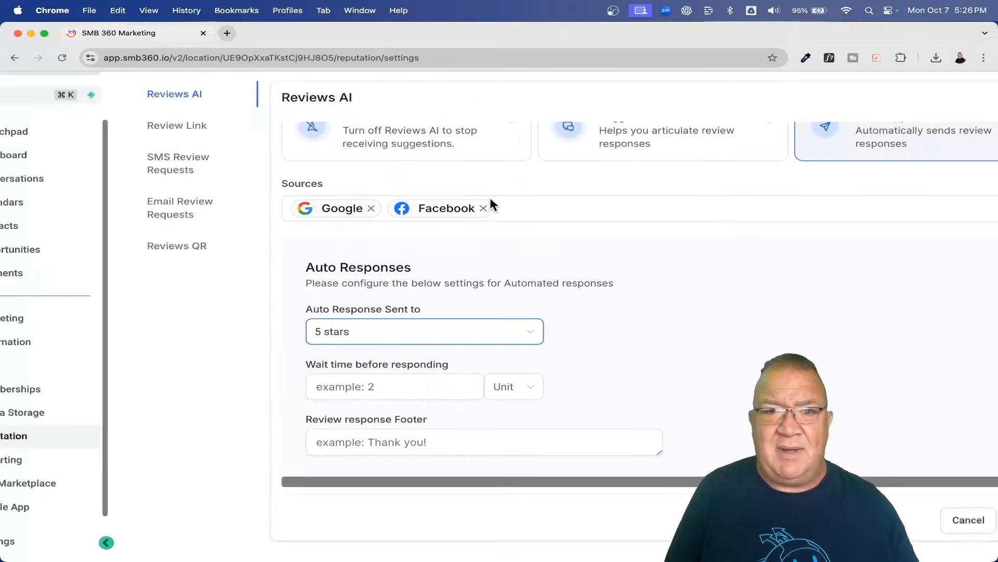
{"action": "left_click", "coordinate": [323, 386]}
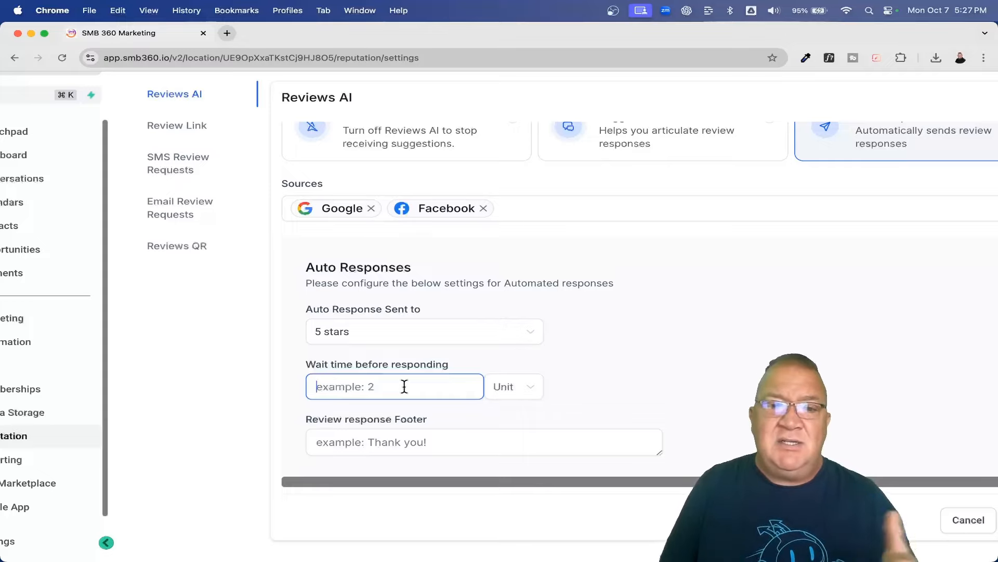
{"action": "type", "text": "1"}
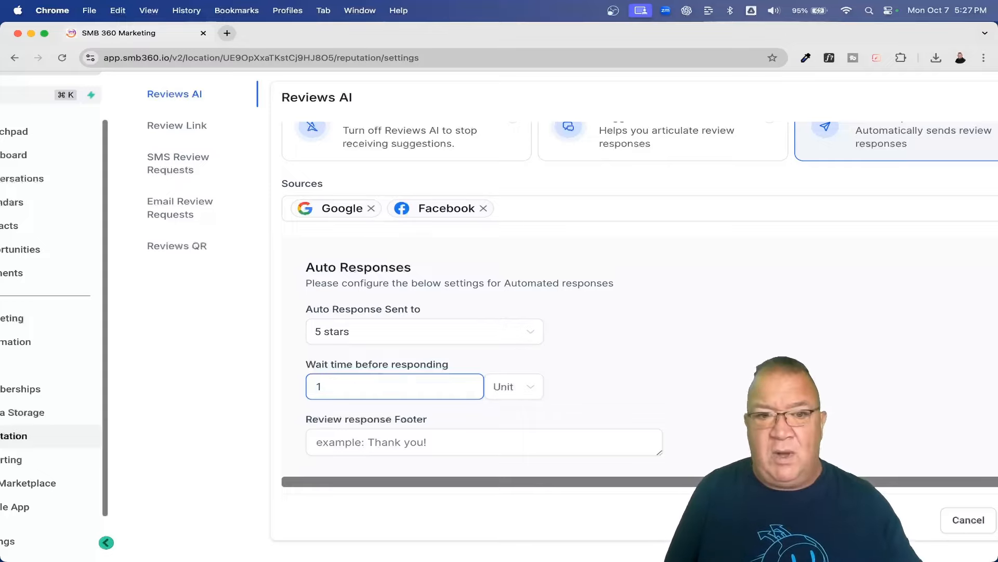
{"action": "left_click", "coordinate": [507, 398]}
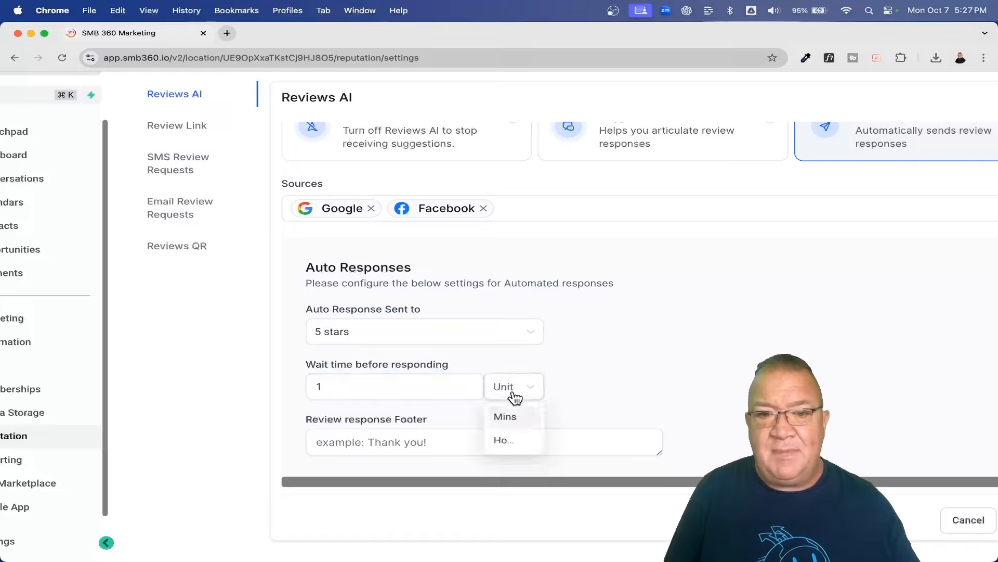
{"action": "left_click", "coordinate": [327, 384]}
{"action": "key", "text": "BackSpace"}
{"action": "type", "text": "2"}
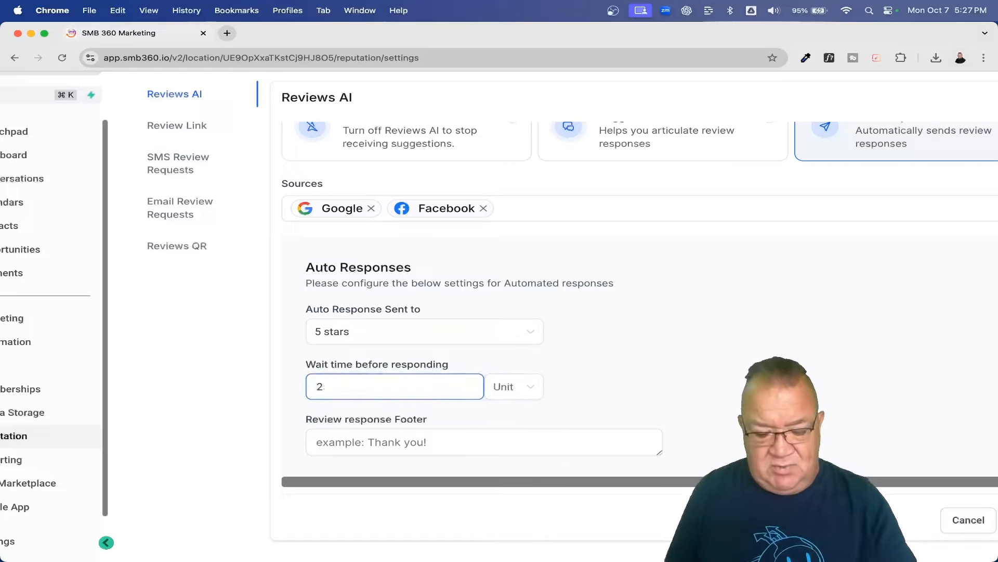
{"action": "type", "text": "4"}
{"action": "left_click", "coordinate": [512, 388]}
{"action": "left_click", "coordinate": [502, 436]}
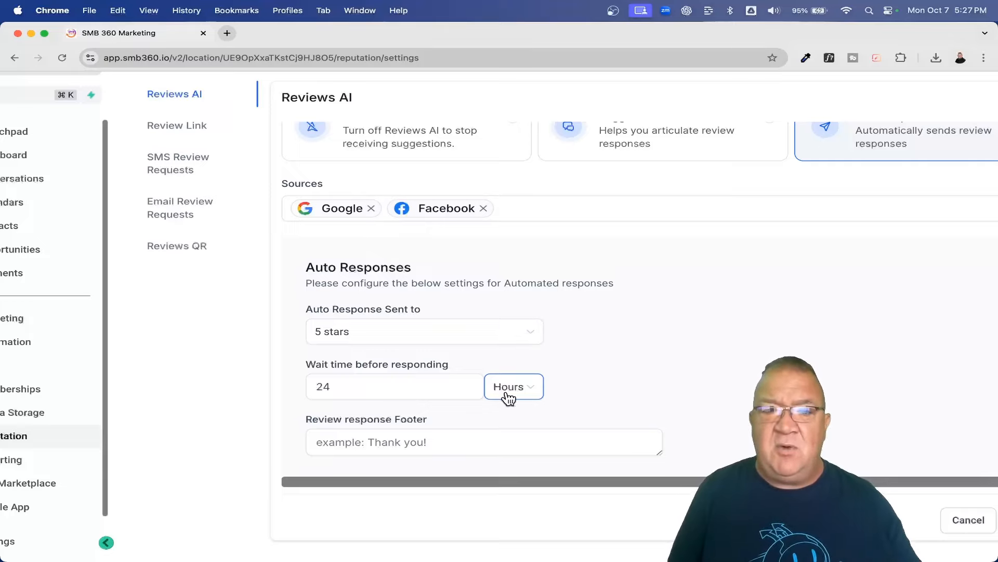
{"action": "left_click", "coordinate": [373, 447]}
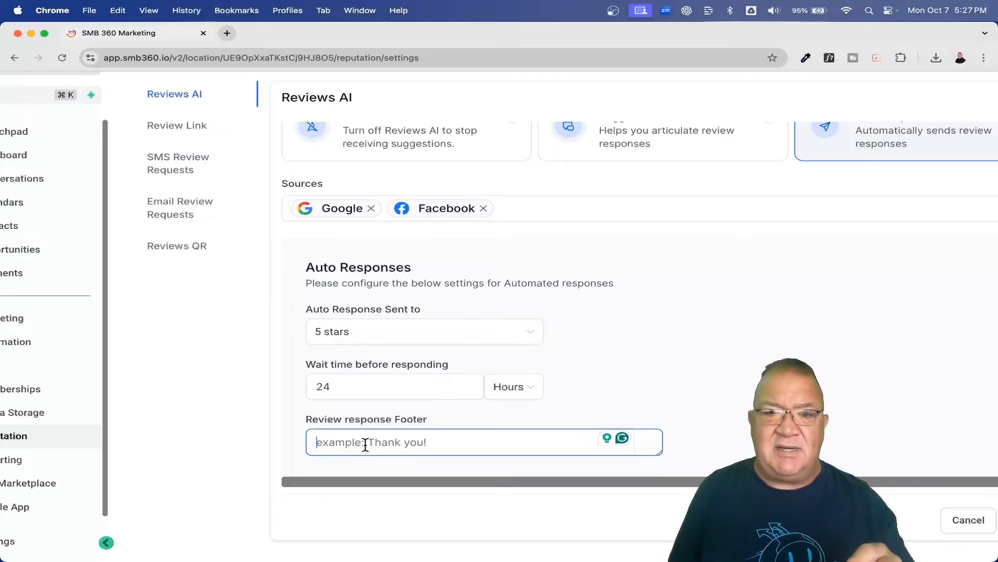
{"action": "key", "text": "super+minus"}
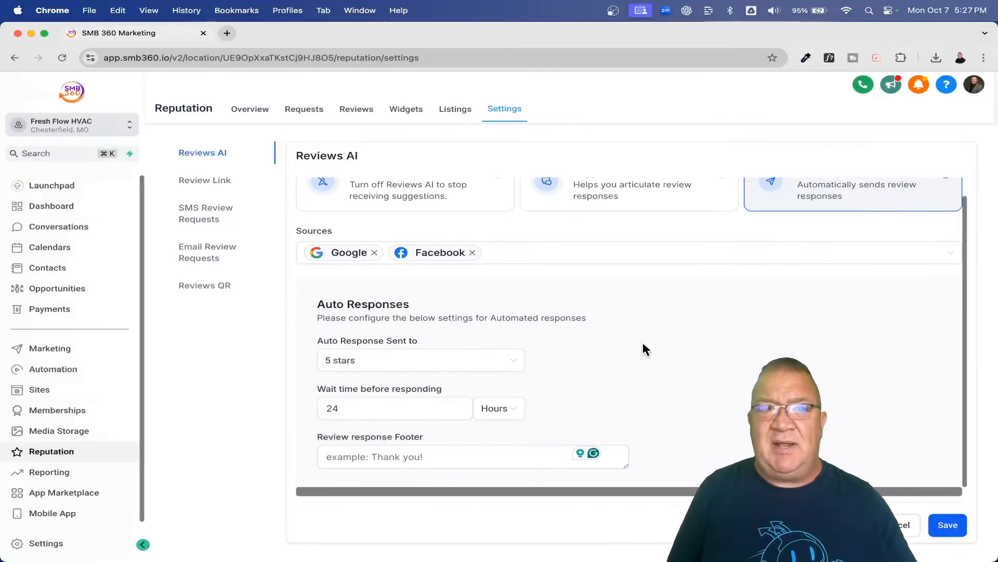
Step: Open the Reputation Widgets page showing the live Customer Testimonials widget
{"action": "scroll", "coordinate": [645, 348], "scroll_direction": "up", "scroll_amount": 1}
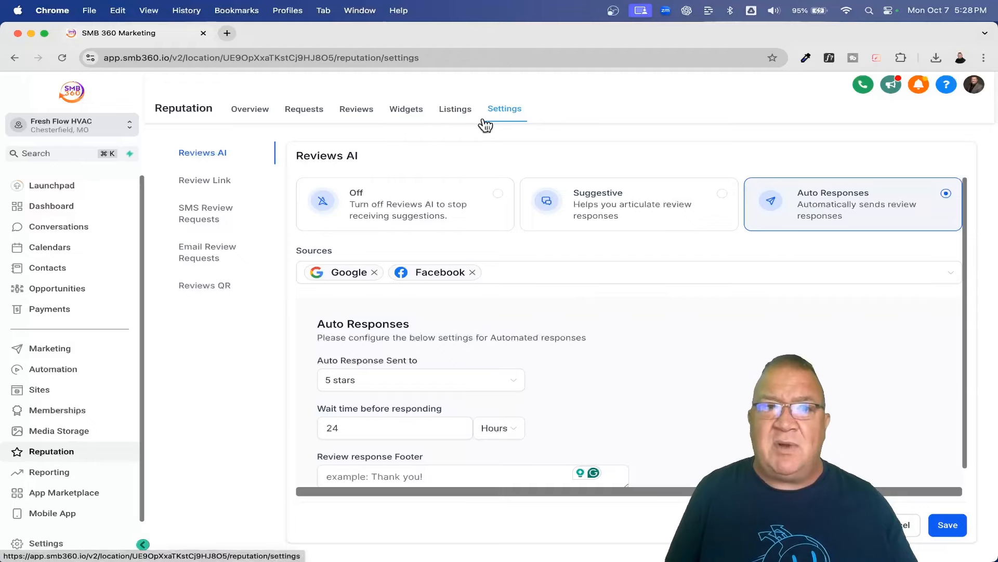
{"action": "left_click", "coordinate": [406, 110]}
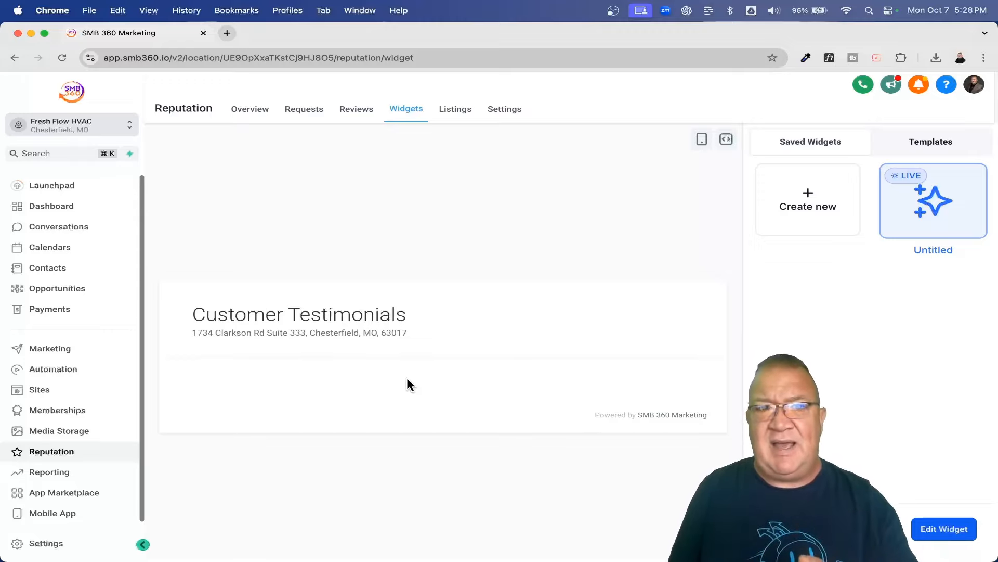
Step: Open the Reputation Requests page listing sent review requests
{"action": "left_click", "coordinate": [304, 114]}
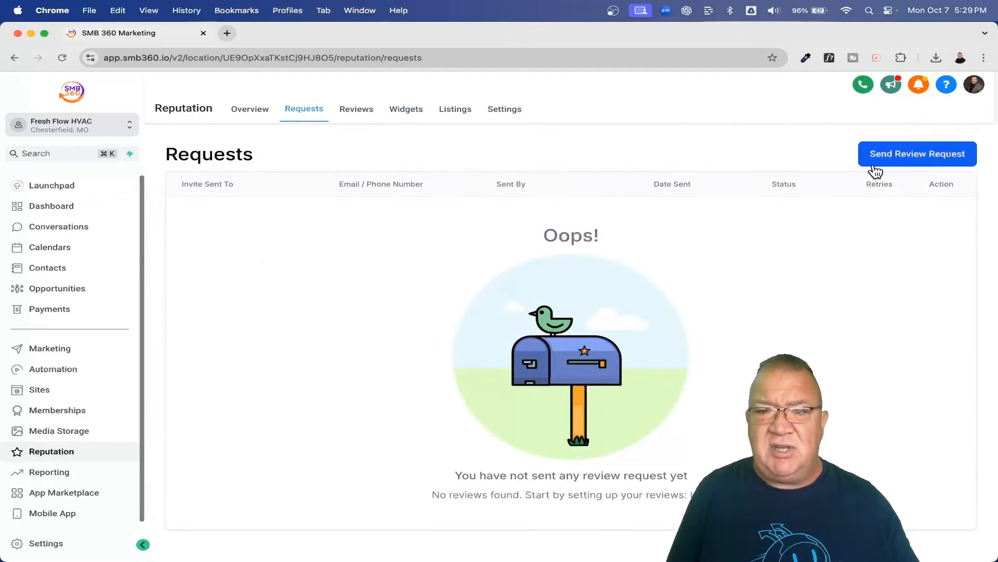
Step: Start a new review request, pick a contact, and choose Review Request Email
{"action": "left_click", "coordinate": [914, 157]}
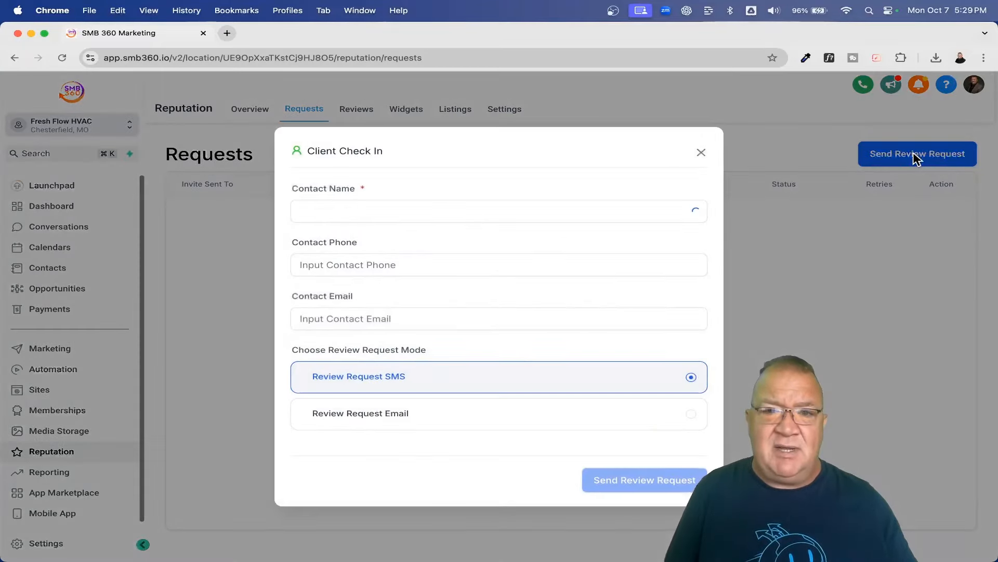
{"action": "left_click", "coordinate": [563, 211]}
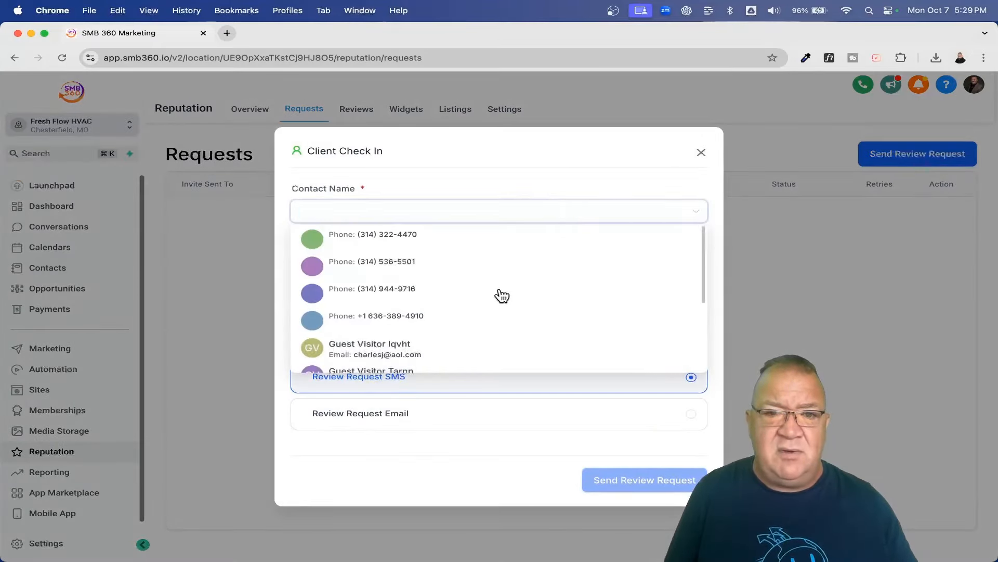
{"action": "scroll", "coordinate": [501, 294], "scroll_direction": "down", "scroll_amount": 2}
{"action": "scroll", "coordinate": [410, 350], "scroll_direction": "down", "scroll_amount": 3}
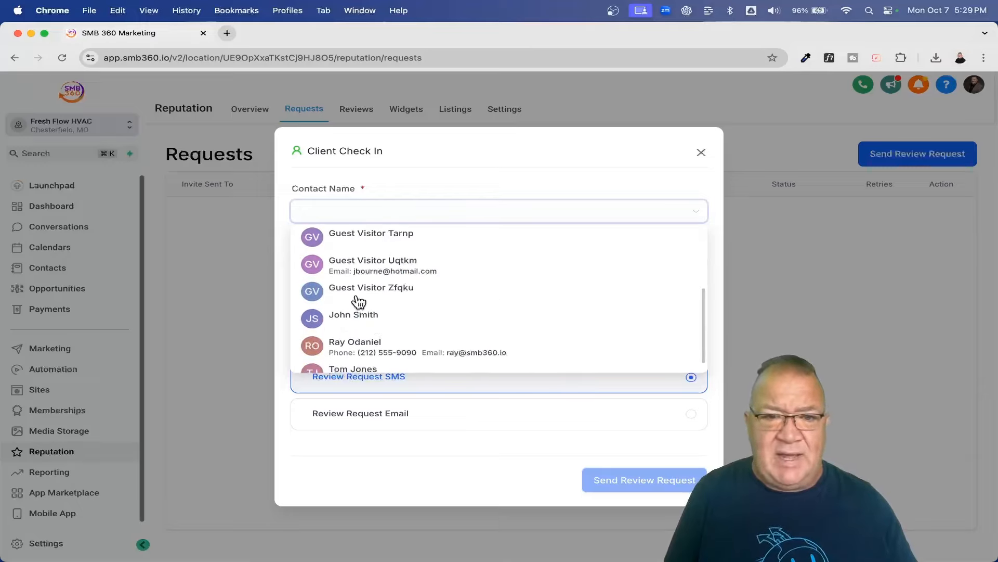
{"action": "left_click", "coordinate": [364, 341]}
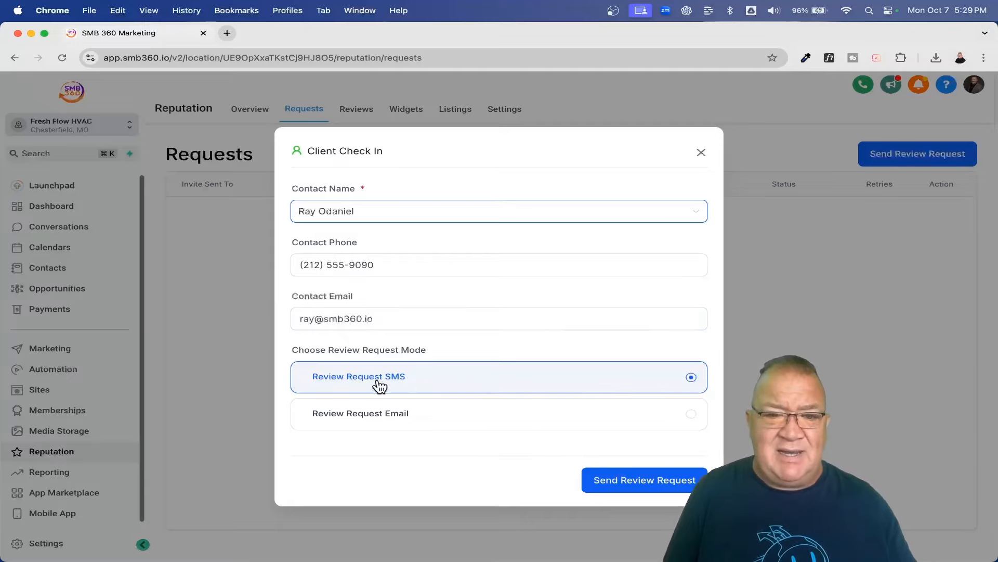
{"action": "left_click", "coordinate": [400, 419]}
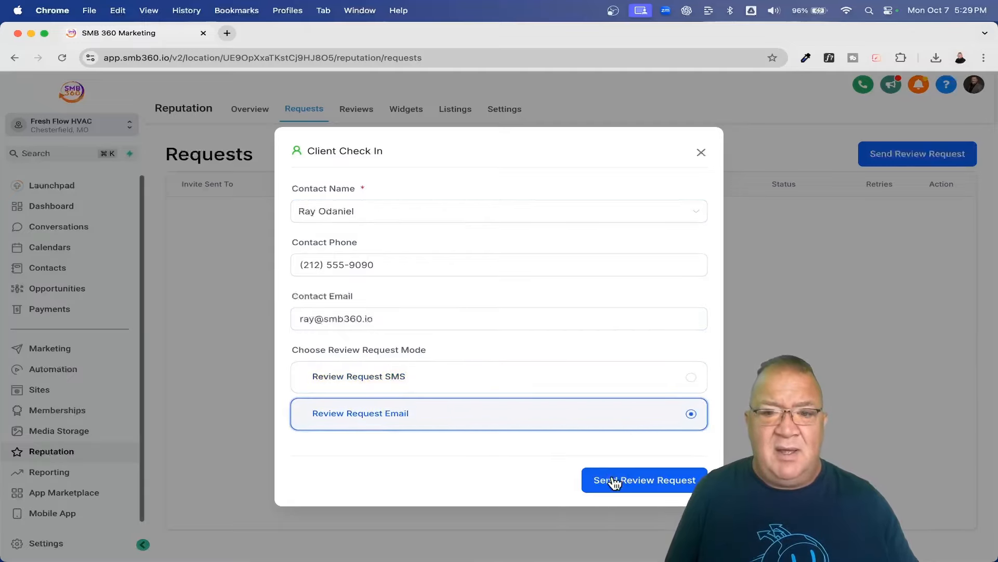
Step: Close the request form and Look Up popup and return to Reputation Settings
{"action": "left_click", "coordinate": [701, 153]}
{"action": "left_click", "coordinate": [701, 153]}
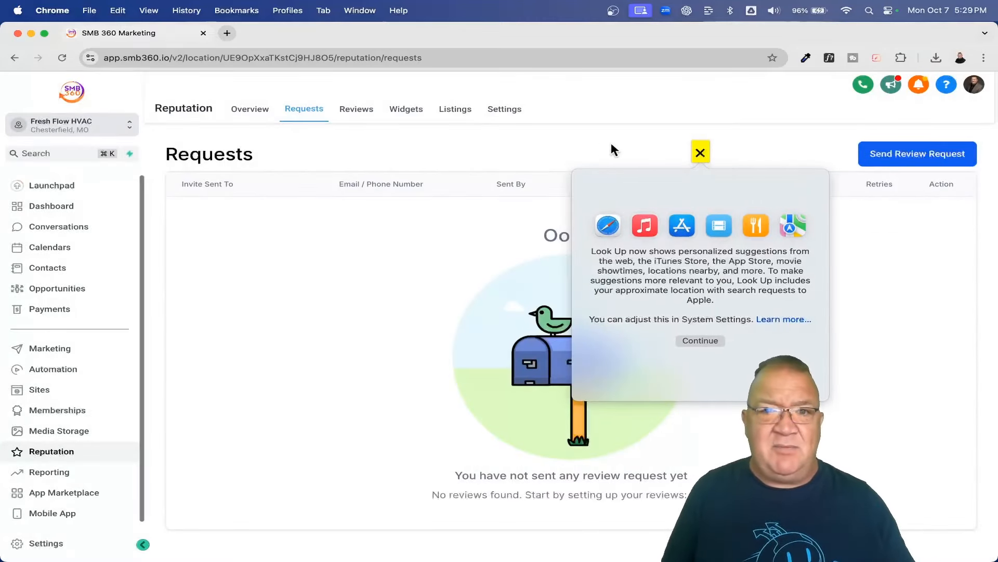
{"action": "left_click", "coordinate": [505, 108]}
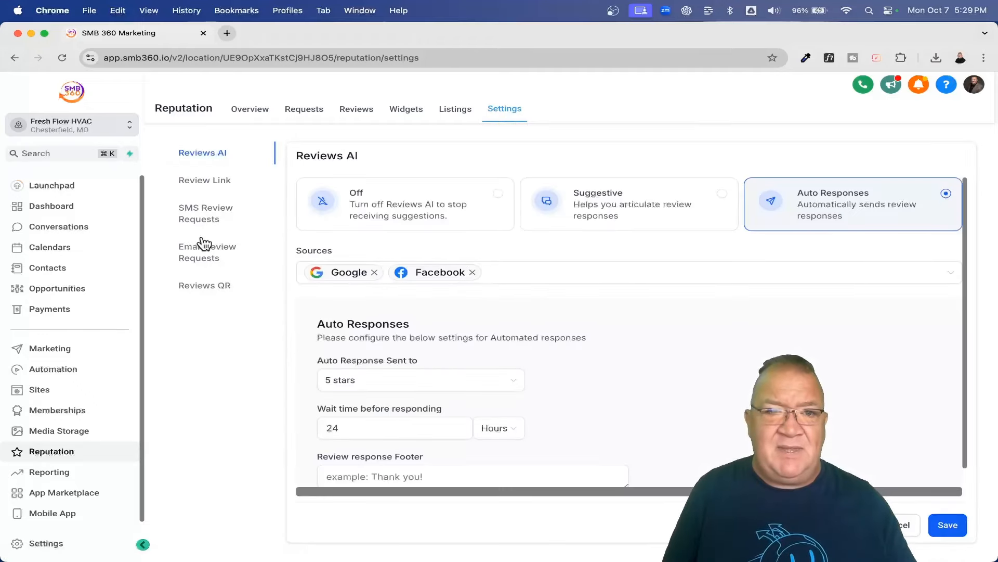
Step: Review the SMS Review Requests settings, then go back to the still-empty Requests list
{"action": "left_click", "coordinate": [206, 213]}
{"action": "scroll", "coordinate": [466, 451], "scroll_direction": "down", "scroll_amount": 3}
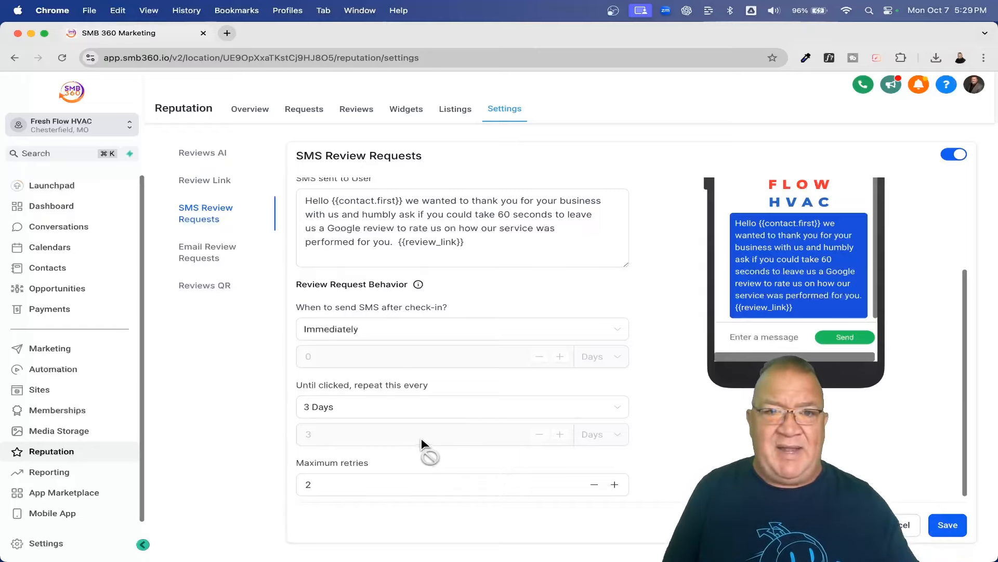
{"action": "left_click", "coordinate": [289, 109]}
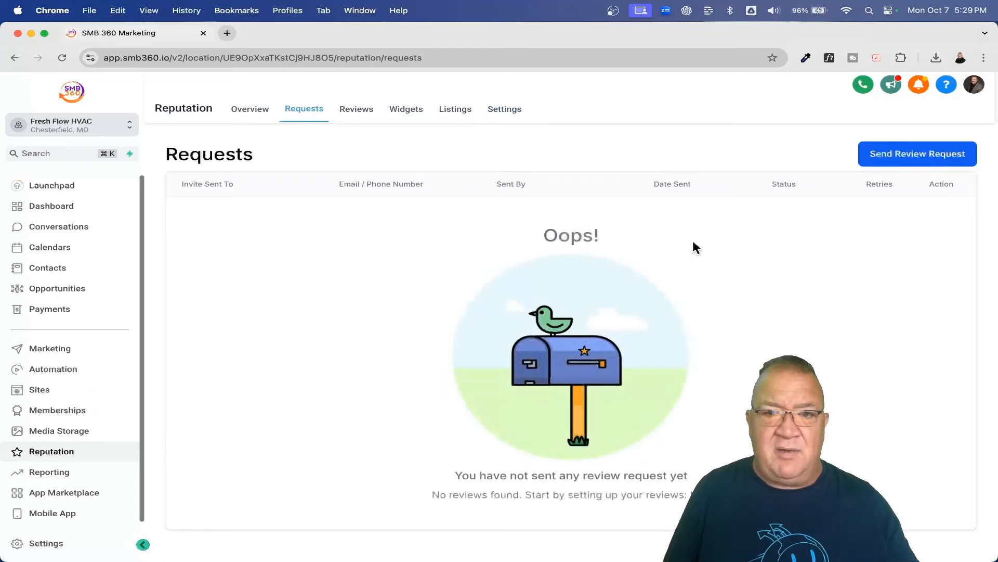